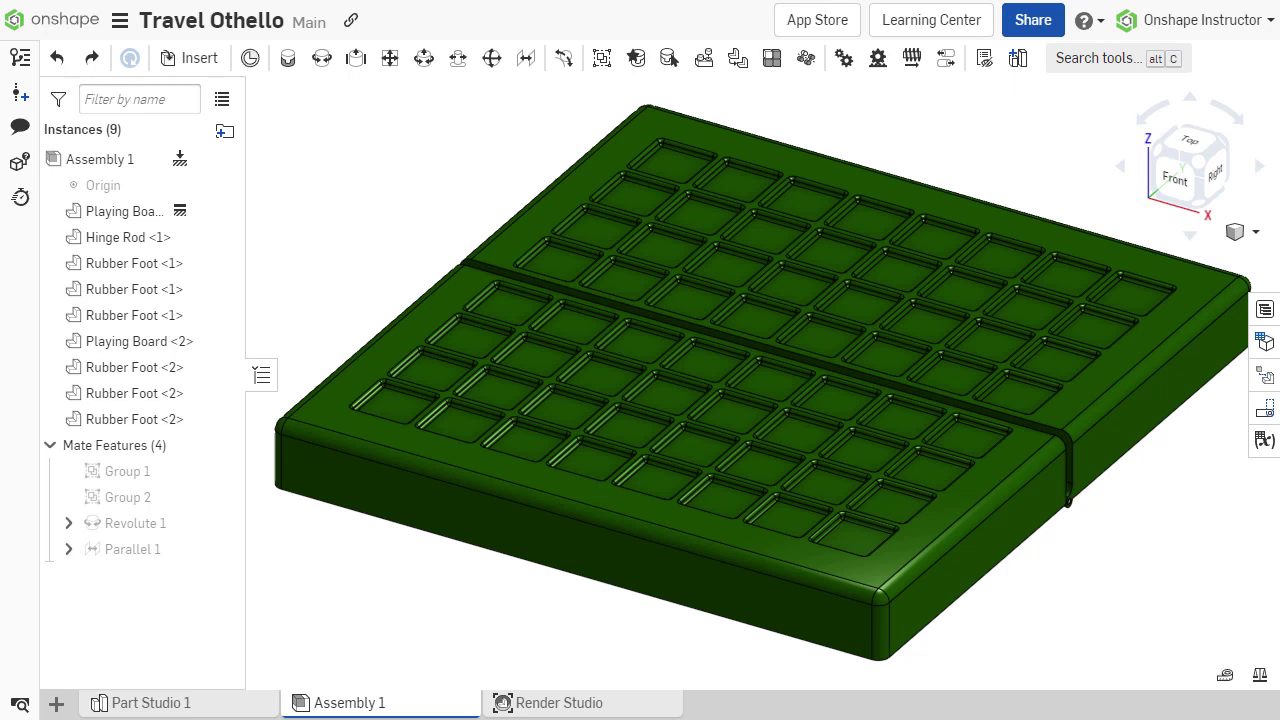
Step: Pick the Play Piece from the current document's Part Studio 1 for insertion into the Travel Othello assembly
{"action": "left_click", "coordinate": [199, 58]}
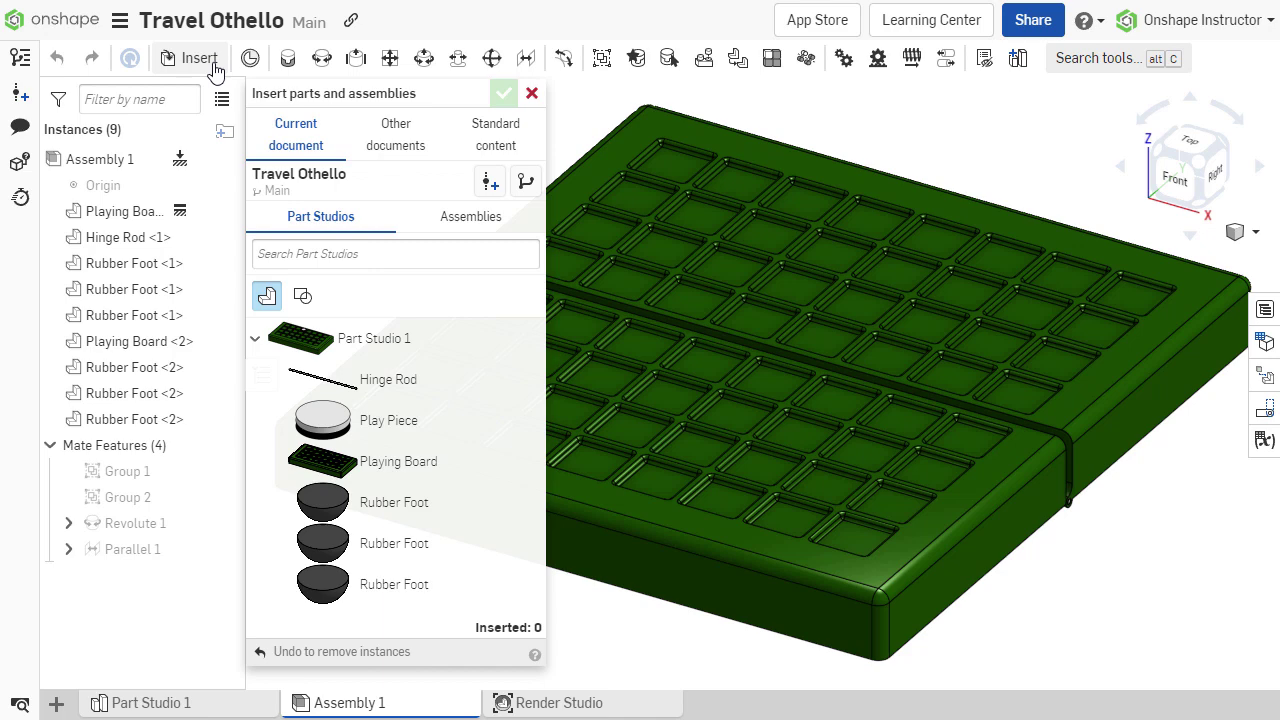
{"action": "left_click", "coordinate": [387, 145]}
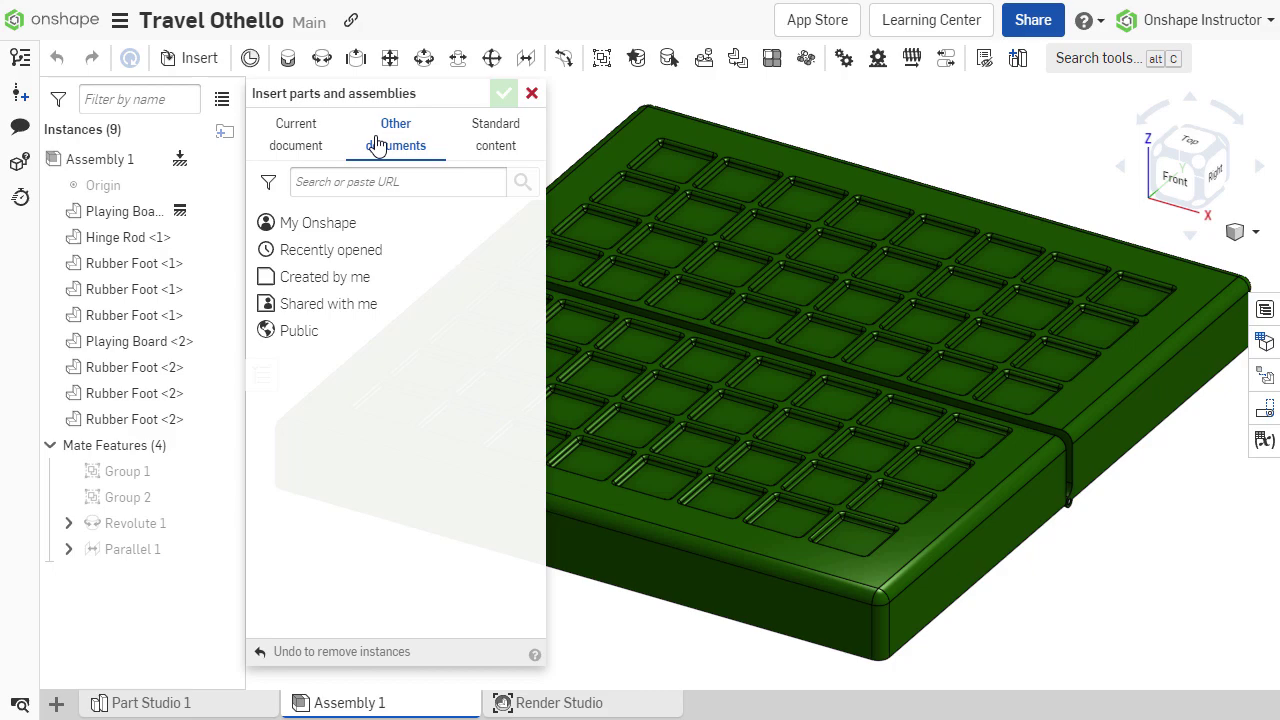
{"action": "left_click", "coordinate": [312, 146]}
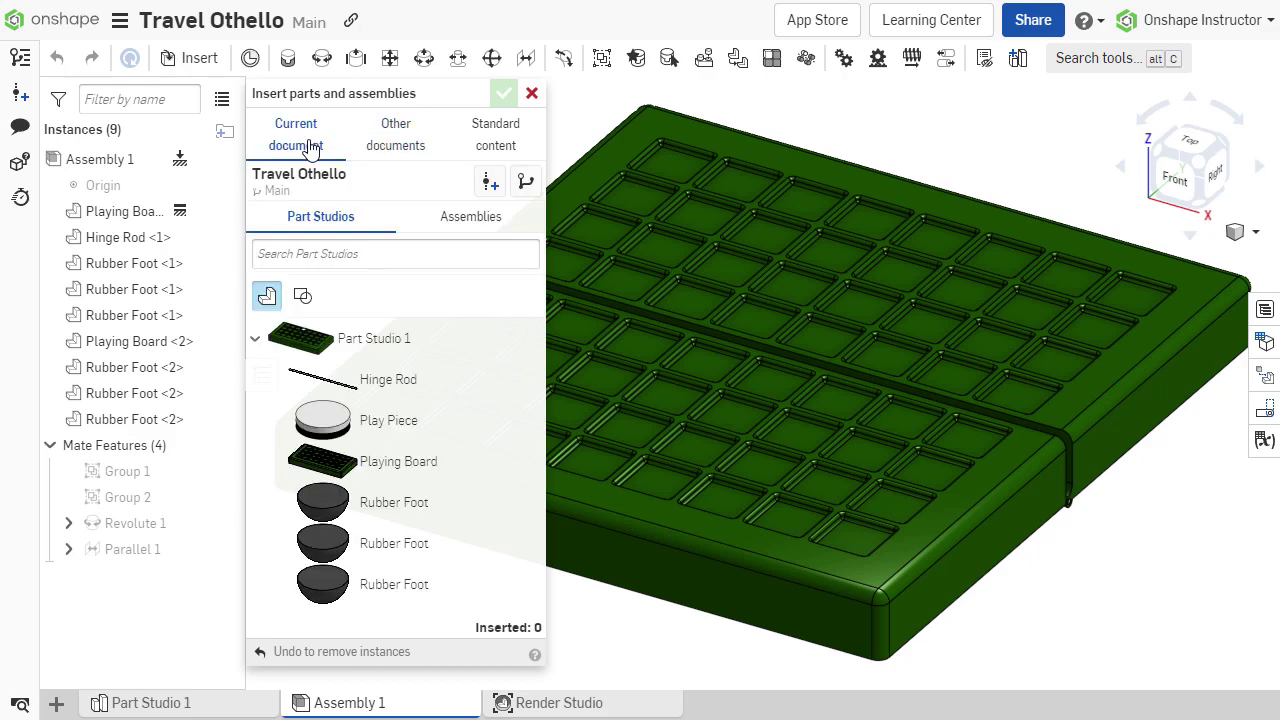
{"action": "left_click", "coordinate": [408, 425]}
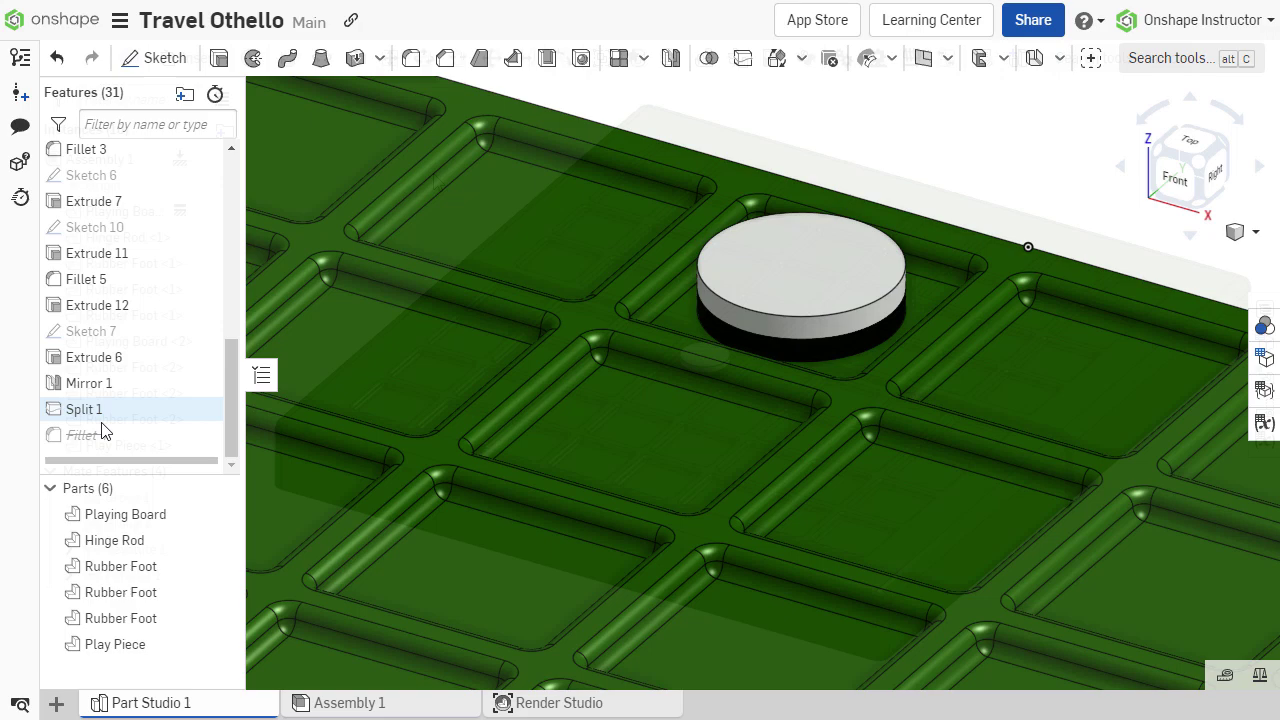
Step: Unsuppress the Fillet 4 feature on the play piece and return to Assembly 1
{"action": "right_click", "coordinate": [98, 432]}
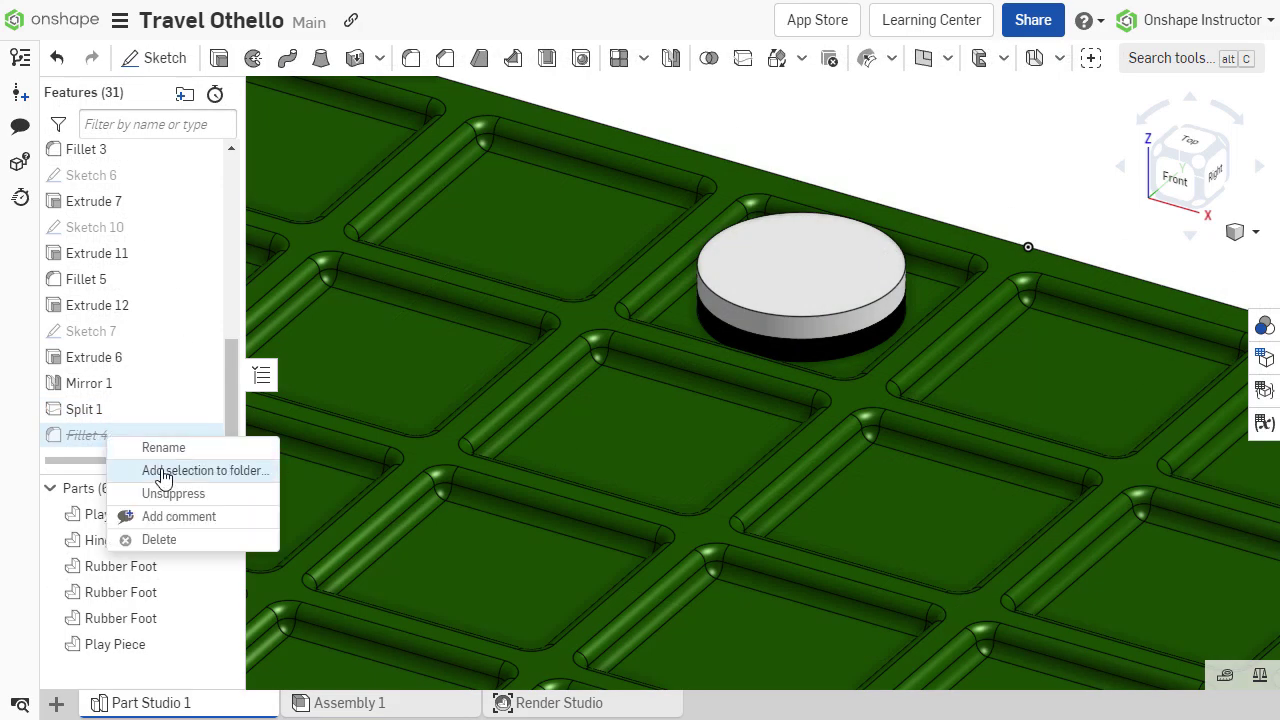
{"action": "left_click", "coordinate": [175, 493]}
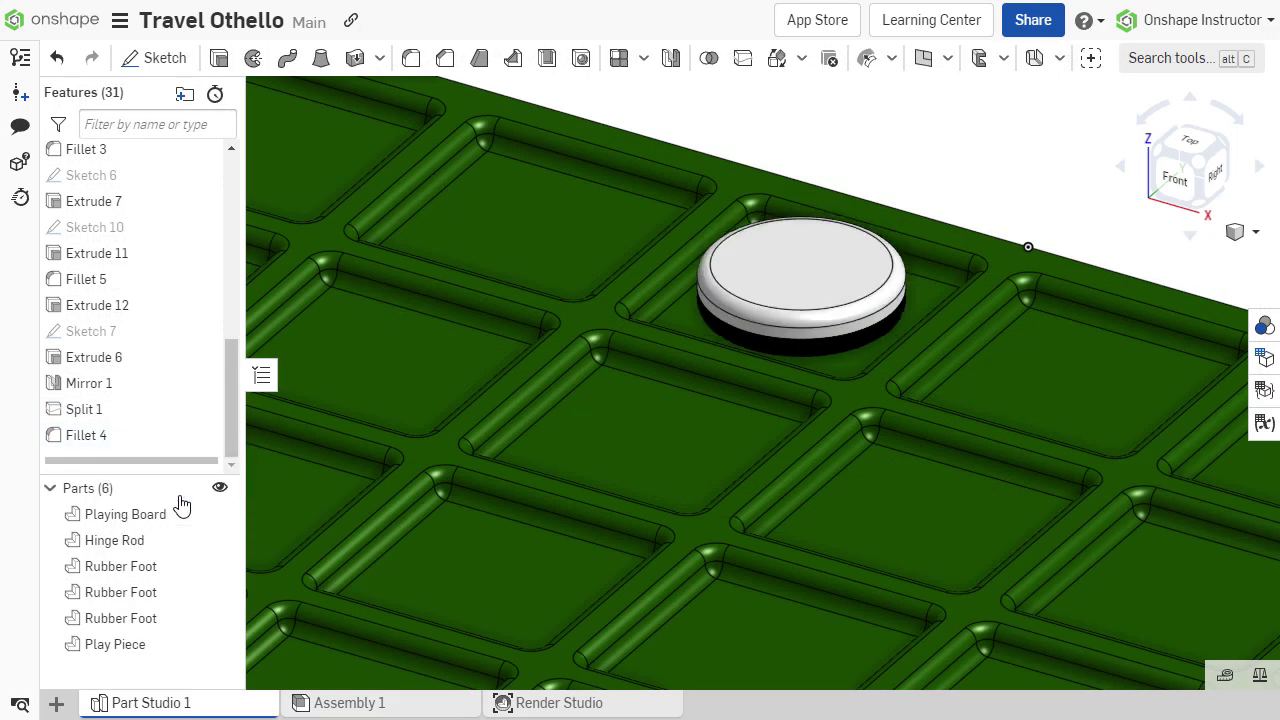
{"action": "left_click", "coordinate": [340, 703]}
{"action": "scroll", "coordinate": [749, 395], "scroll_direction": "up", "scroll_amount": 10}
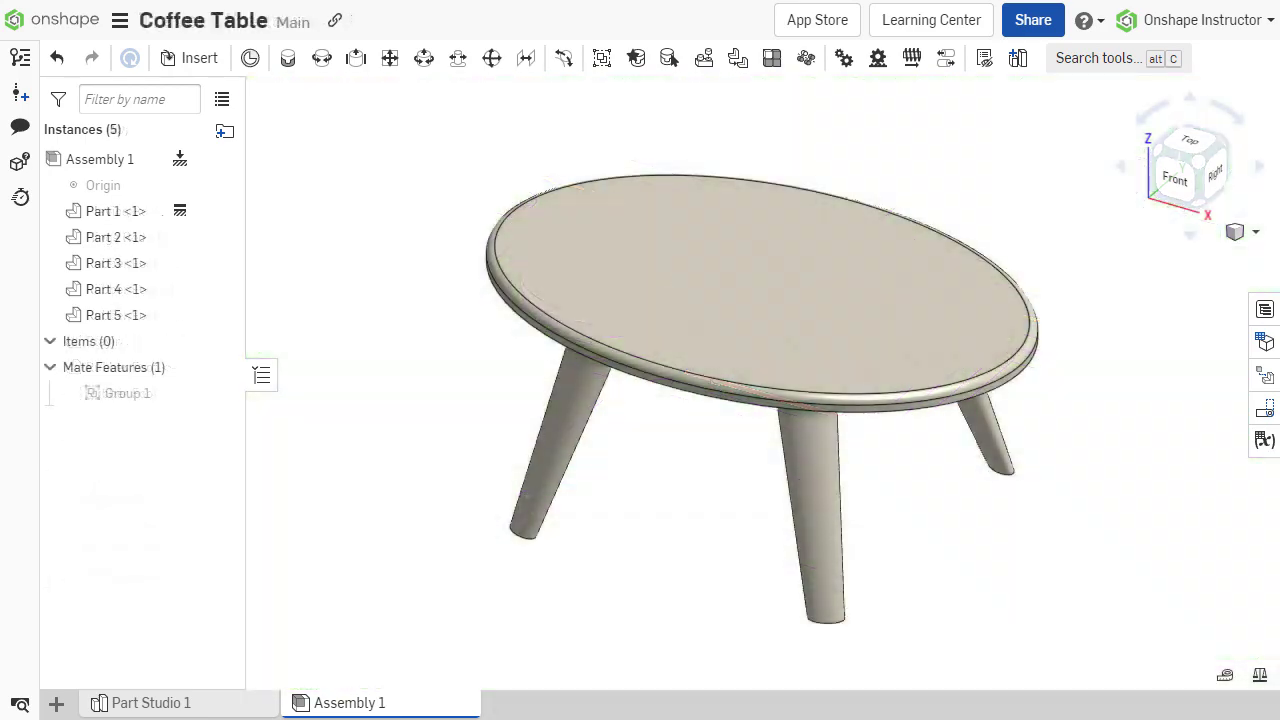
Step: Insert Assembly 1 from version V1 of the recently opened Travel Othello document and place it on the coffee table top
{"action": "left_click", "coordinate": [199, 62]}
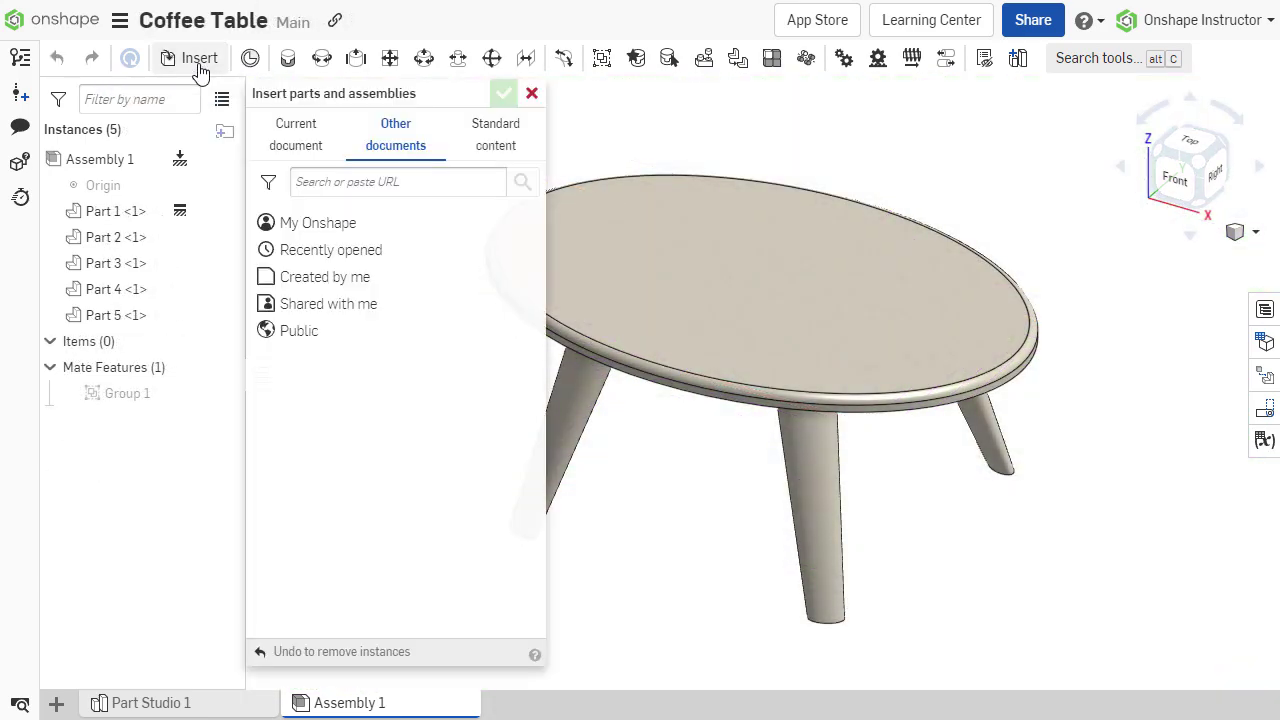
{"action": "left_click", "coordinate": [326, 252]}
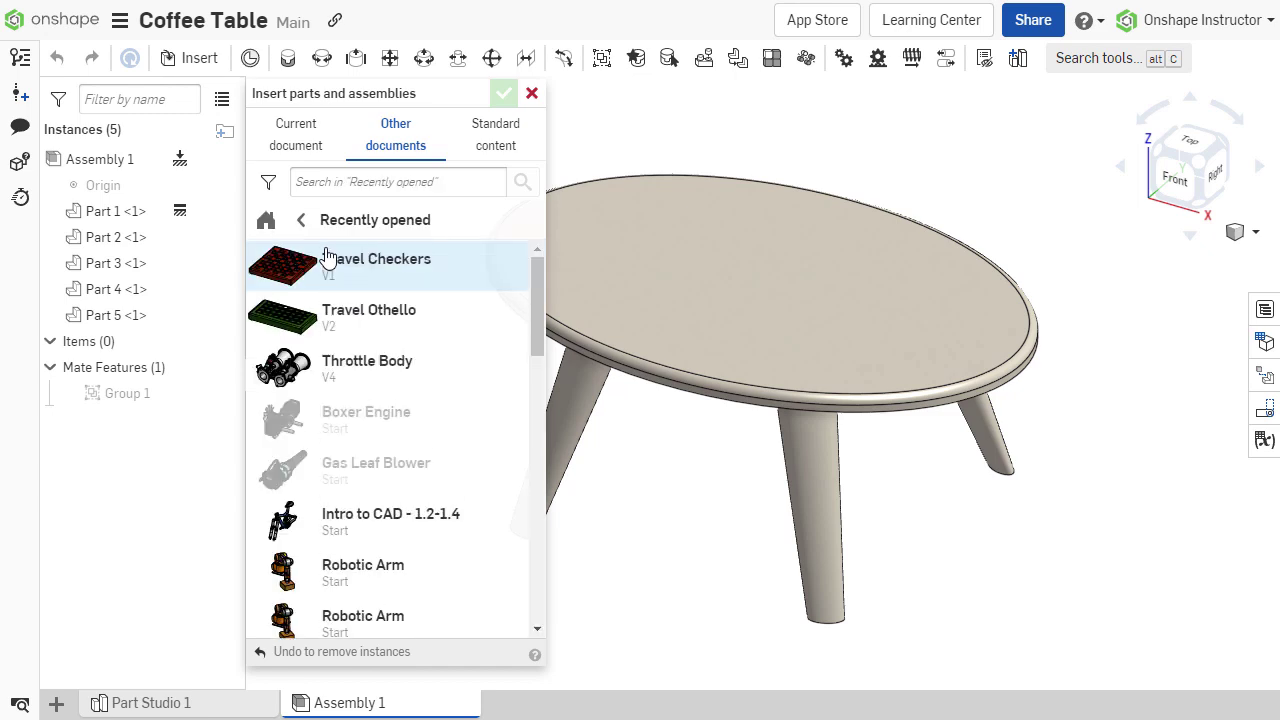
{"action": "left_click", "coordinate": [403, 318]}
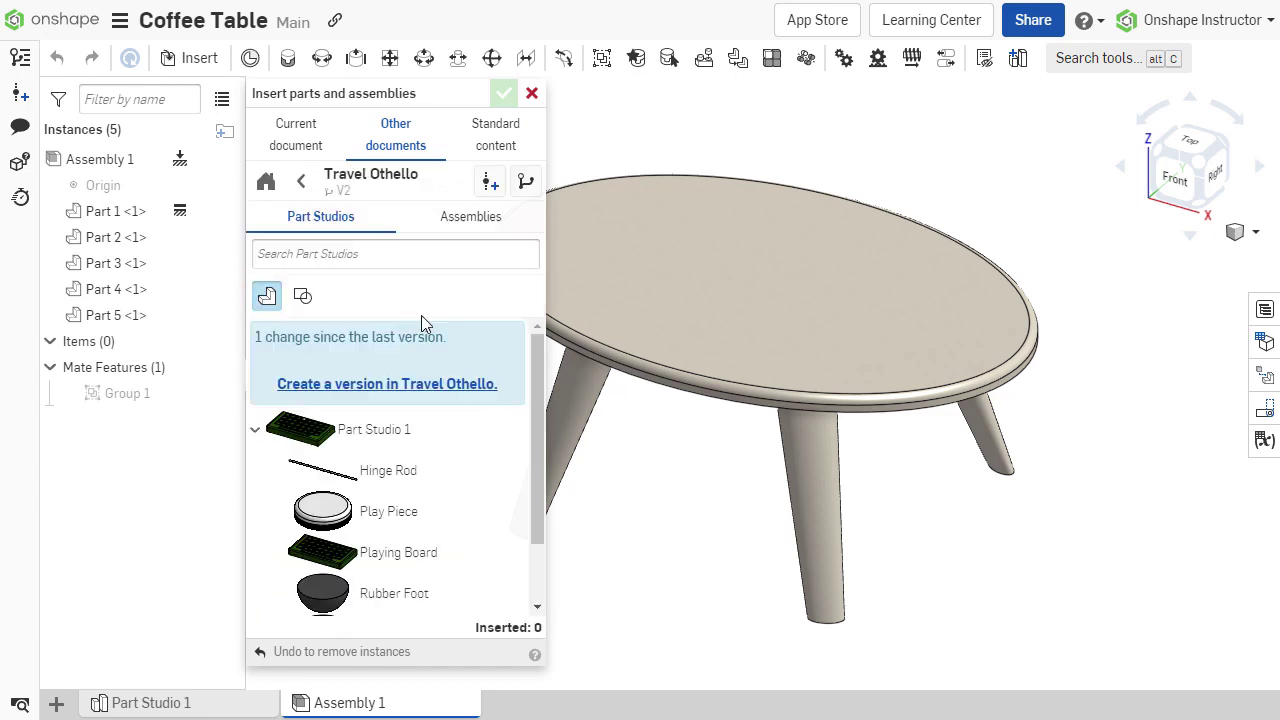
{"action": "left_click", "coordinate": [526, 181]}
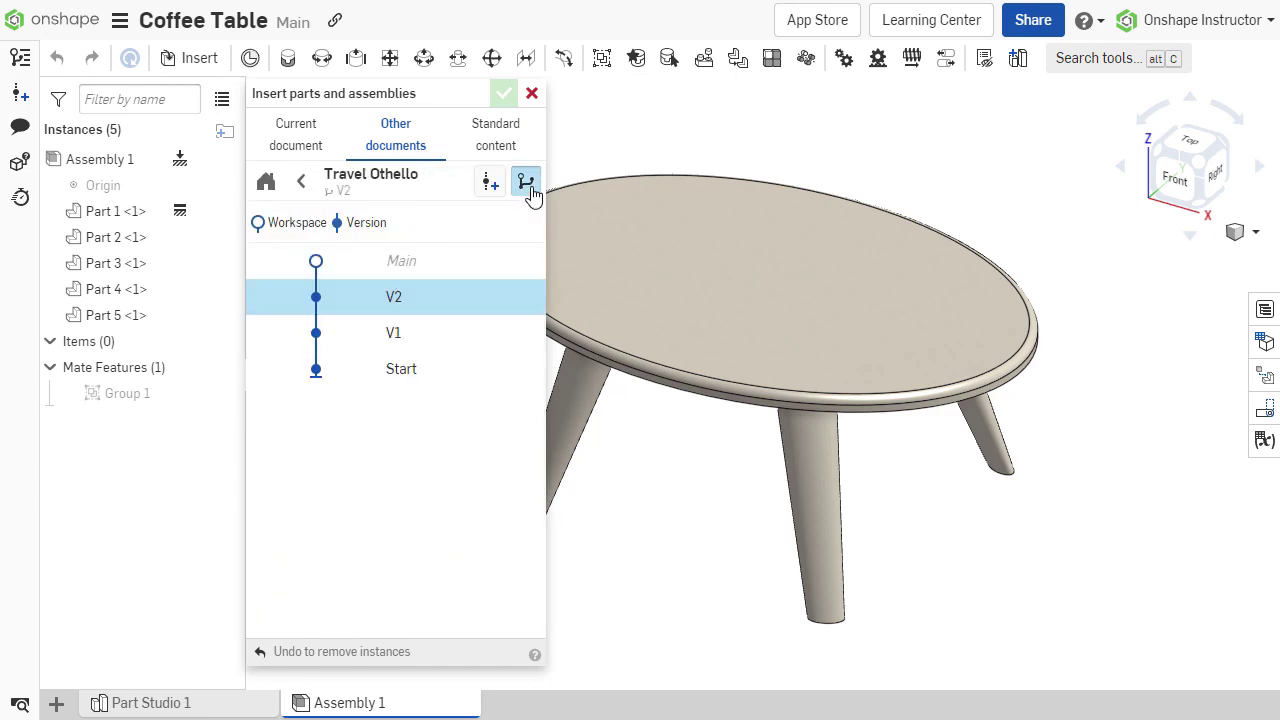
{"action": "left_click", "coordinate": [451, 334]}
{"action": "left_click", "coordinate": [466, 220]}
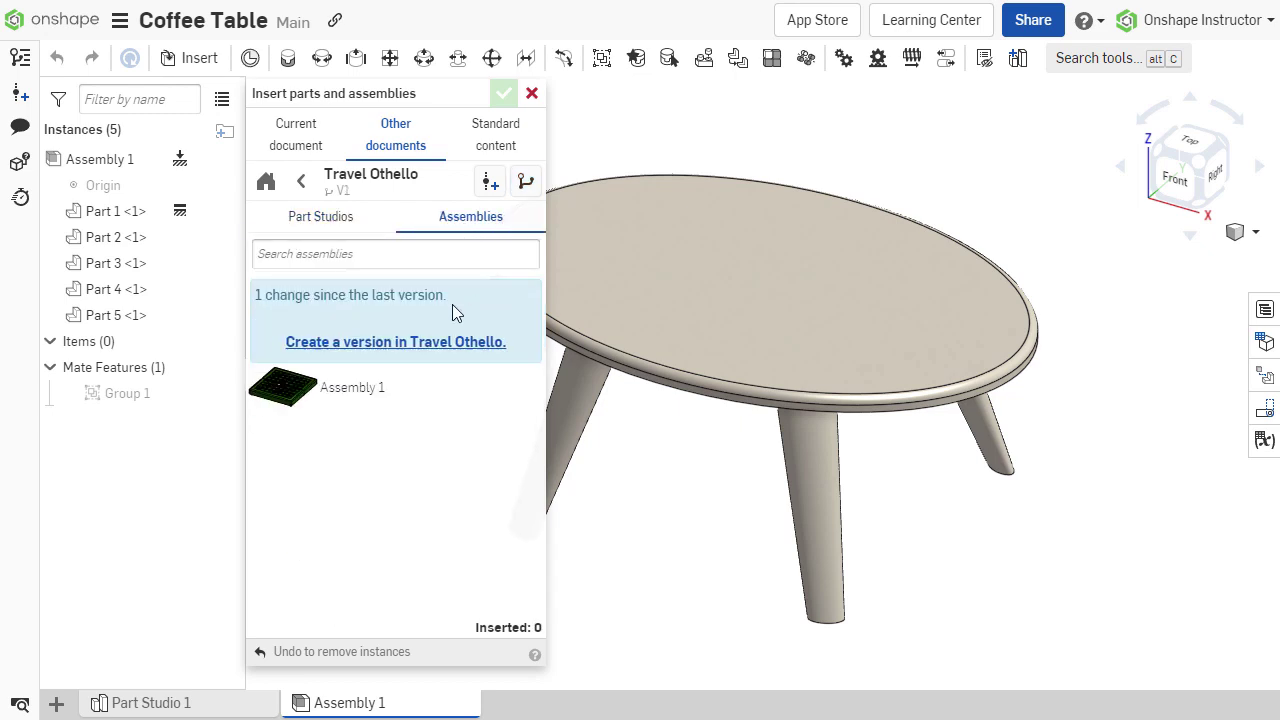
{"action": "left_click", "coordinate": [401, 395]}
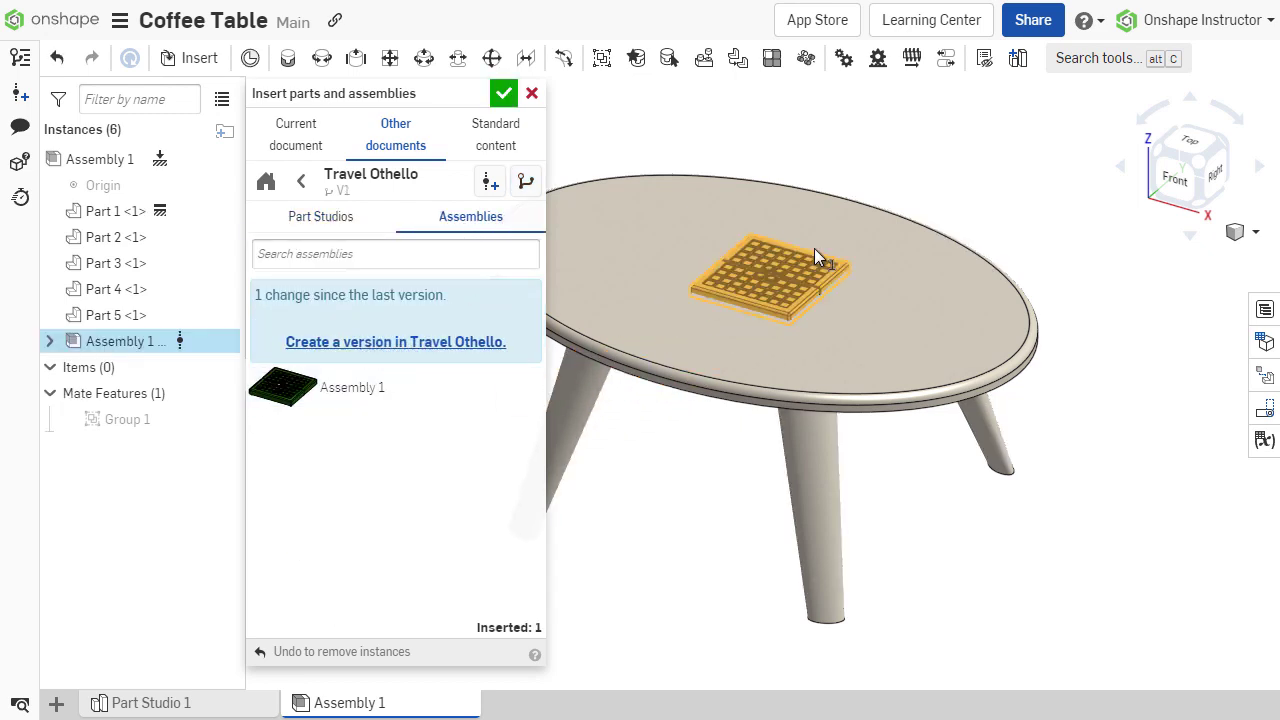
{"action": "left_click", "coordinate": [823, 240]}
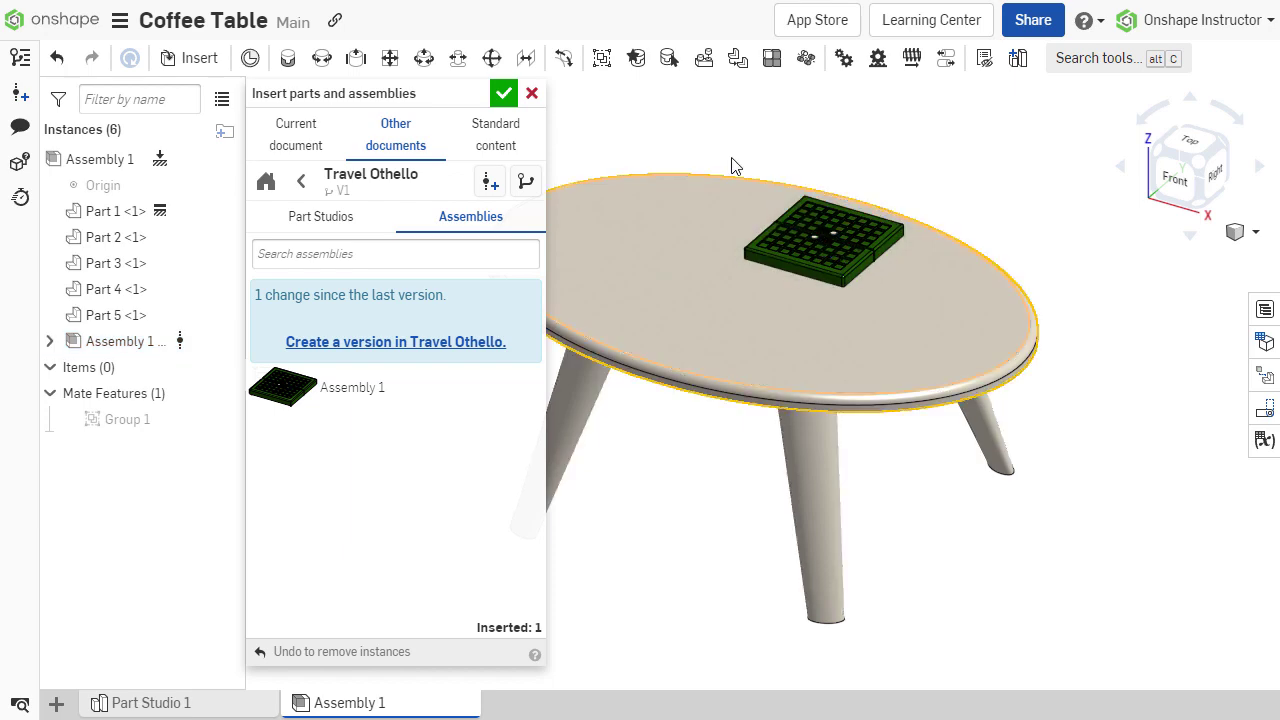
{"action": "left_click", "coordinate": [503, 93]}
{"action": "scroll", "coordinate": [790, 235], "scroll_direction": "up", "scroll_amount": 3}
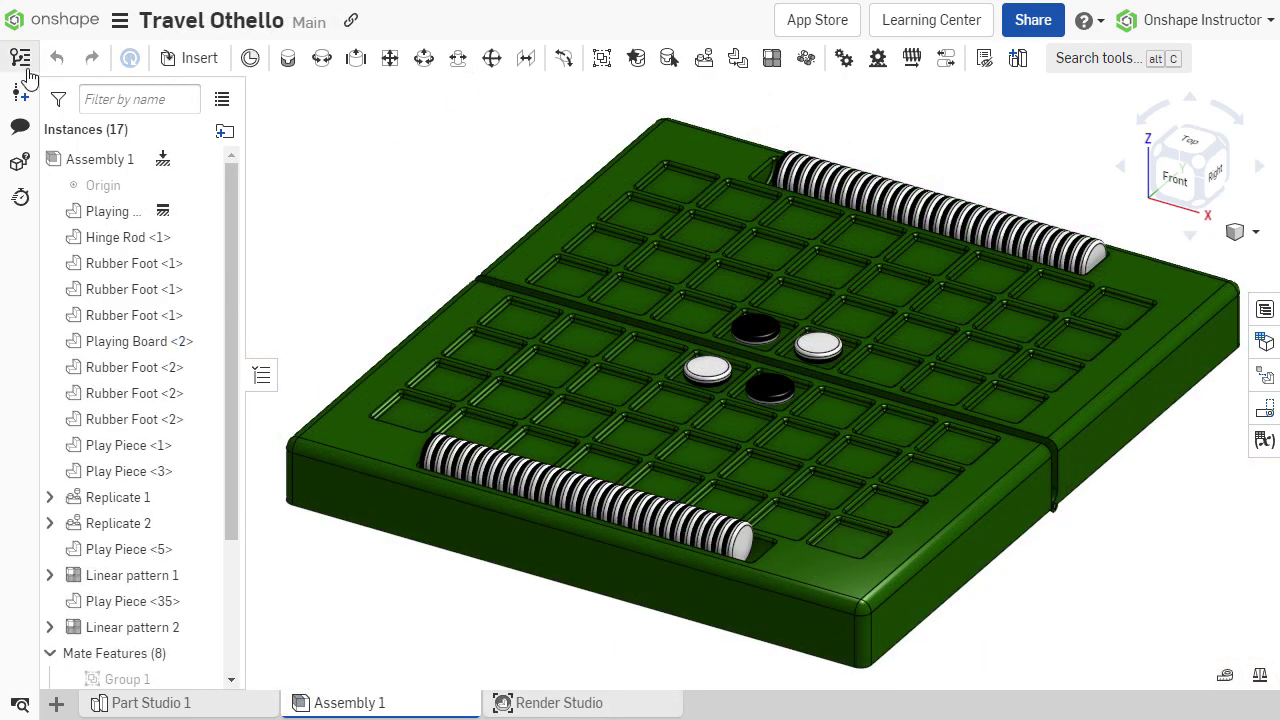
Step: Update the linked Travel Othello assembly on the coffee table to version V2 through the Reference manager
{"action": "left_click", "coordinate": [22, 60]}
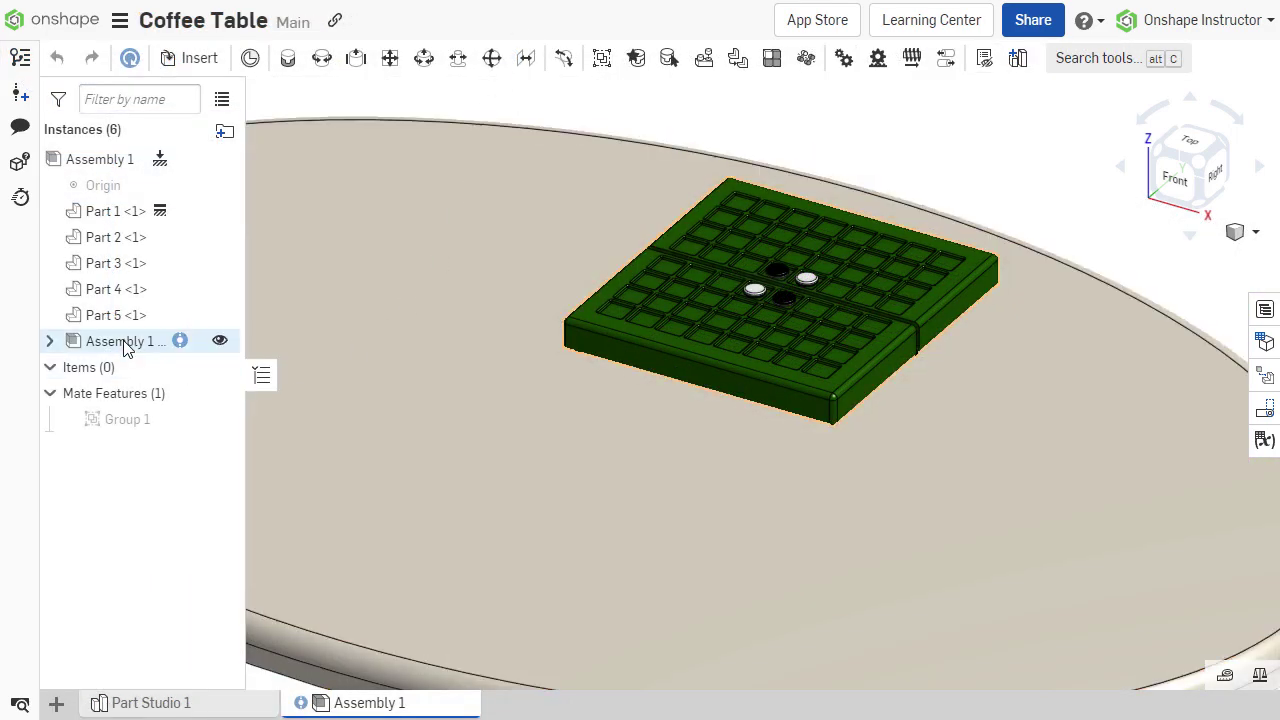
{"action": "right_click", "coordinate": [123, 345]}
{"action": "left_click", "coordinate": [317, 298]}
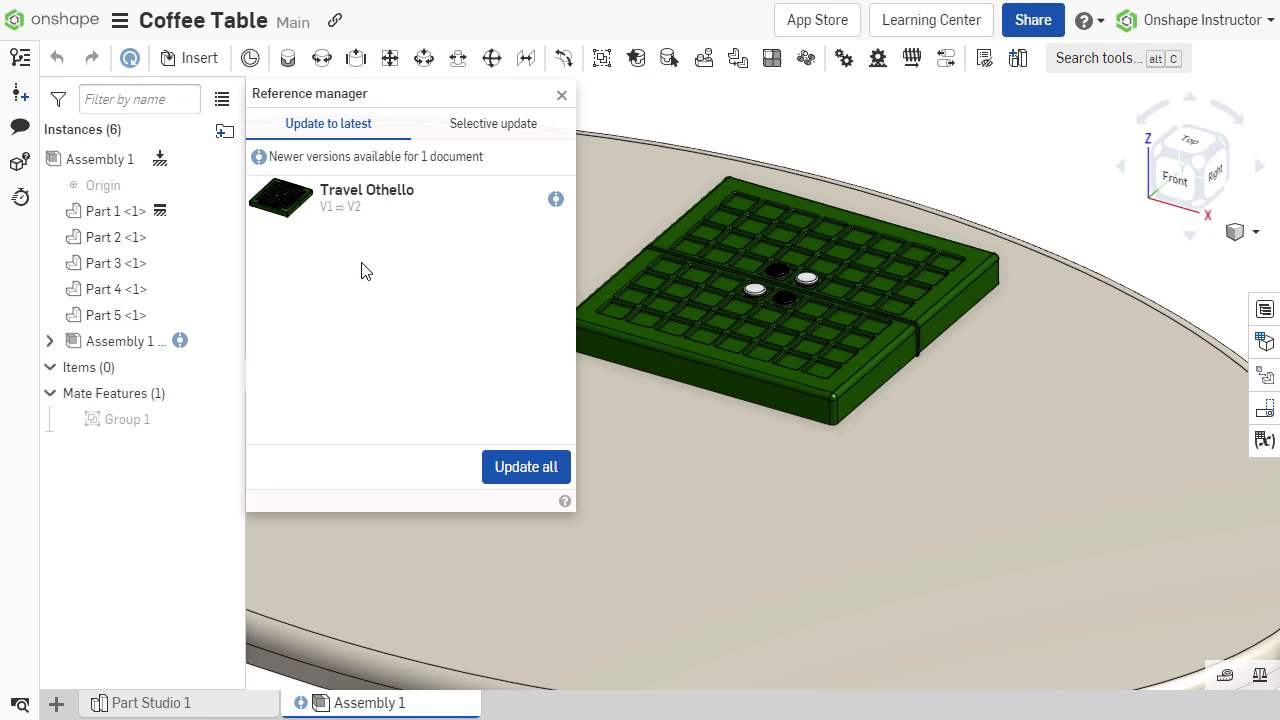
{"action": "left_click", "coordinate": [526, 471]}
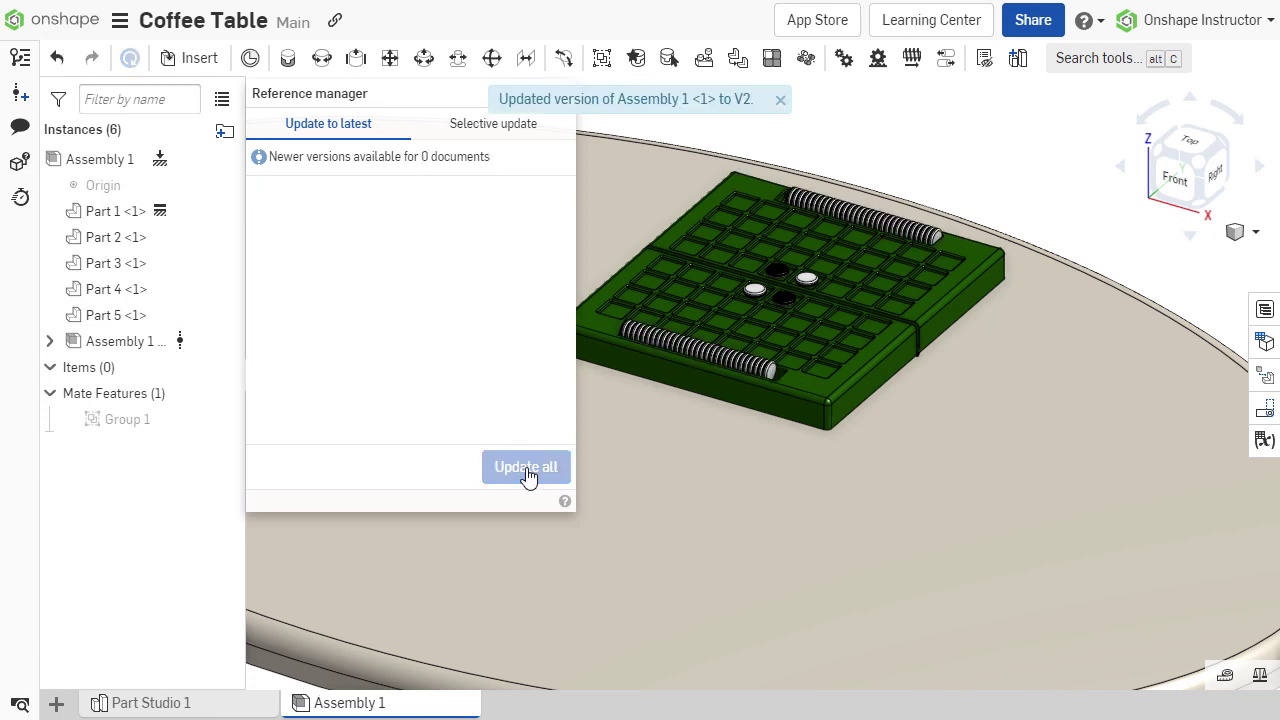
{"action": "left_click", "coordinate": [619, 410]}
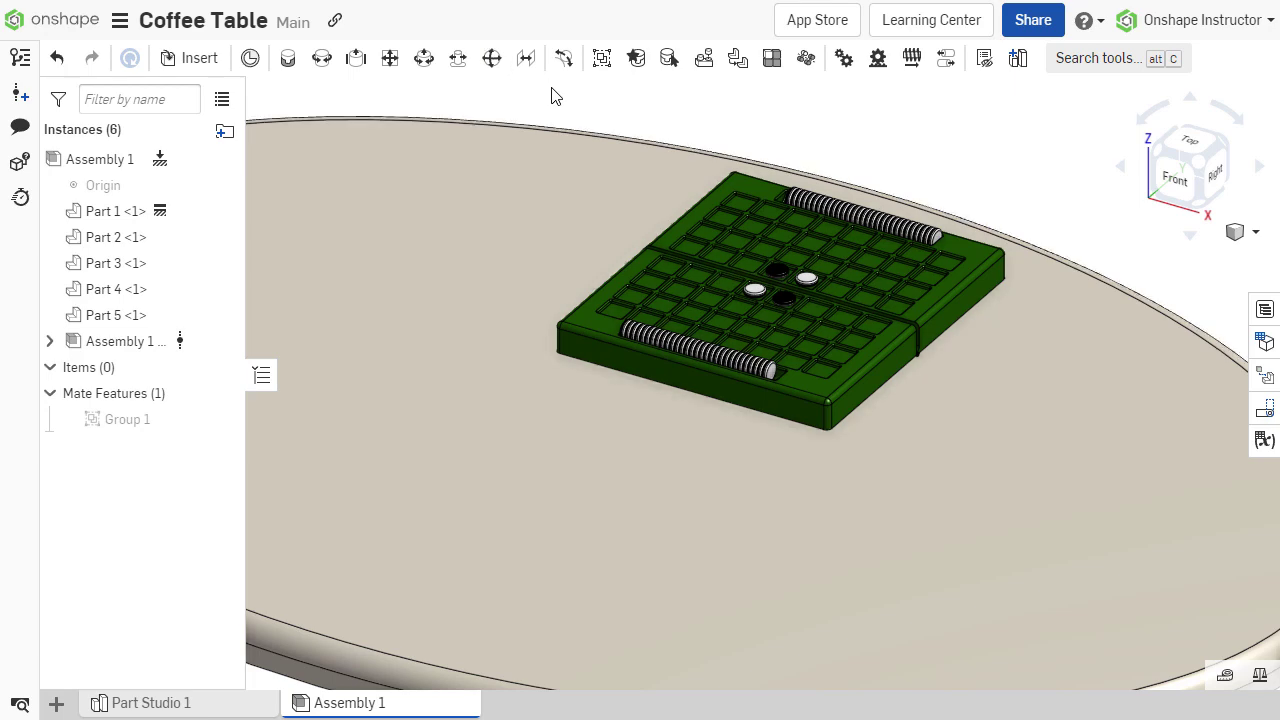
Step: Insert the Storage Bin part from version V2 of the Coffee Table document into the assembly
{"action": "key", "text": "f"}
{"action": "left_click", "coordinate": [199, 58]}
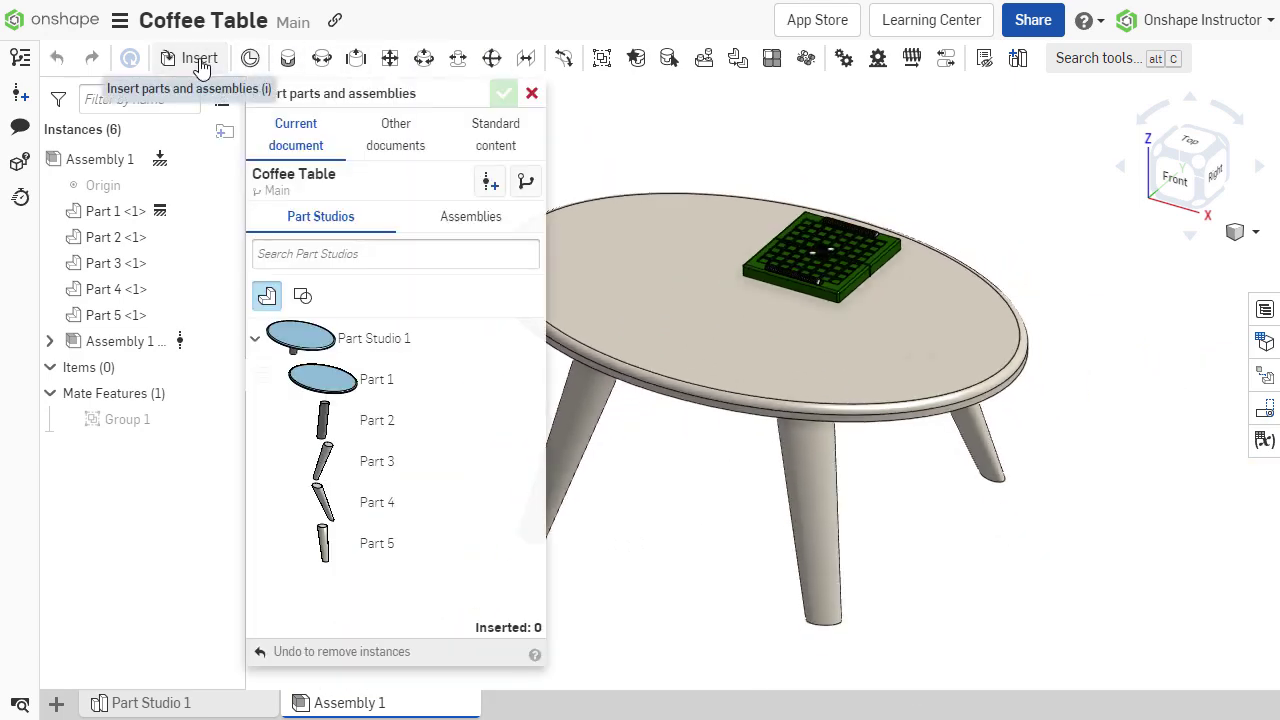
{"action": "left_click", "coordinate": [526, 182]}
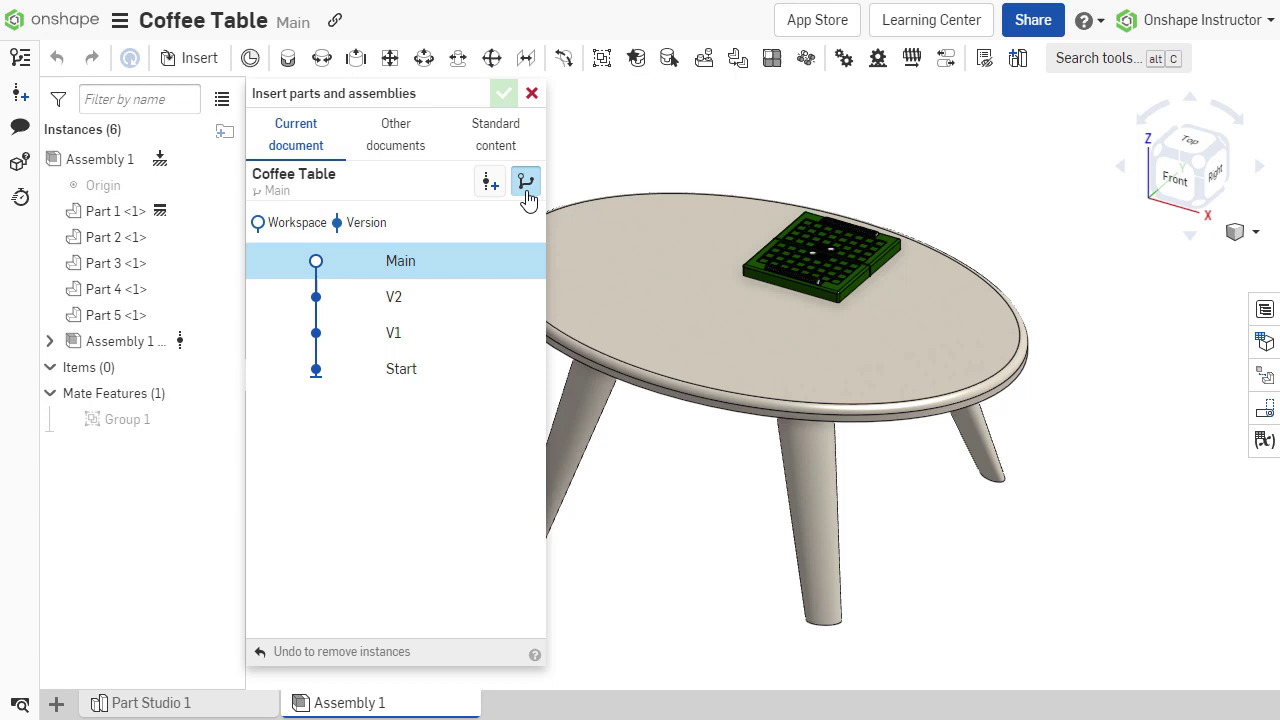
{"action": "left_click", "coordinate": [457, 298]}
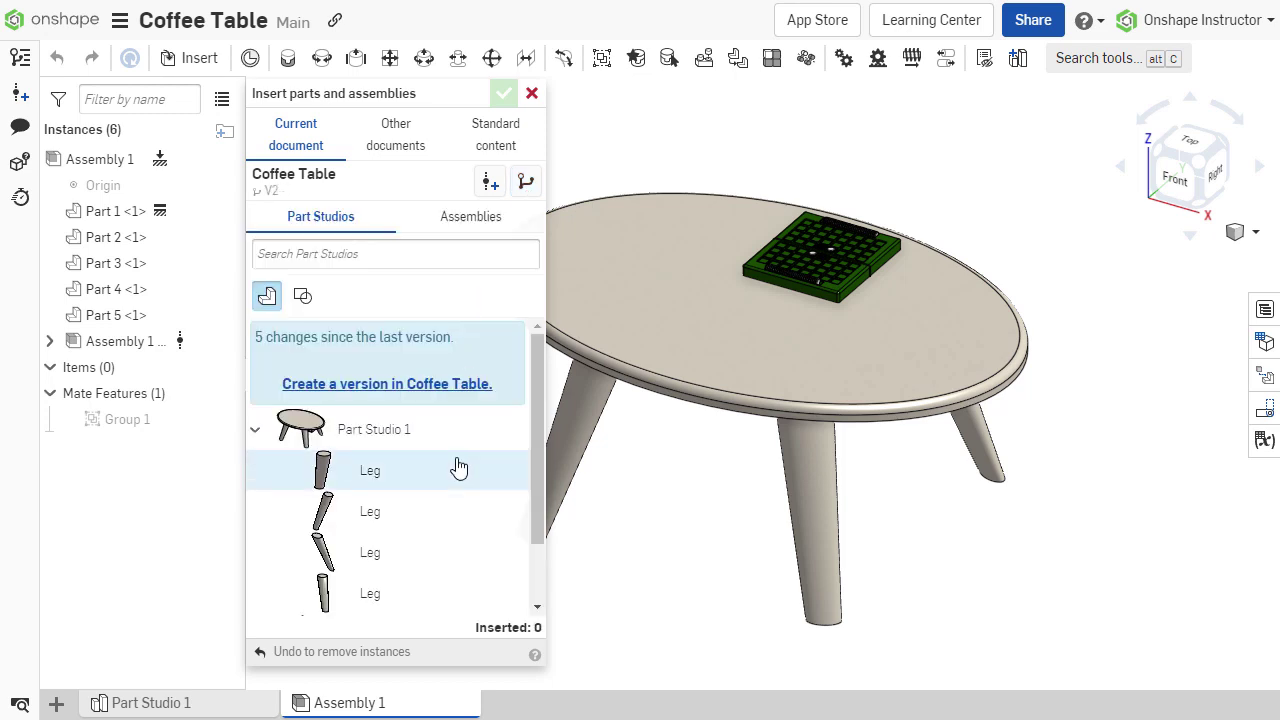
{"action": "scroll", "coordinate": [443, 535], "scroll_direction": "down", "scroll_amount": 1}
{"action": "left_click", "coordinate": [425, 558]}
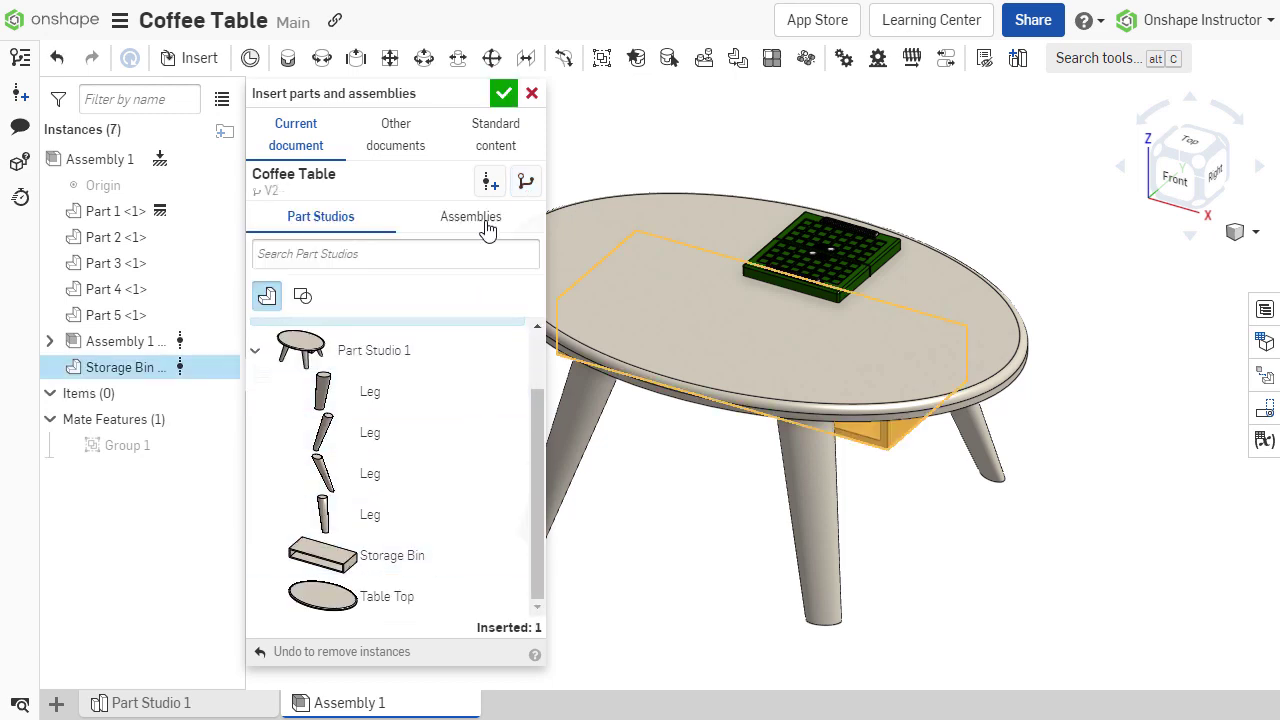
{"action": "left_click", "coordinate": [503, 95]}
{"action": "key", "text": "Left"}
{"action": "key", "text": "Down"}
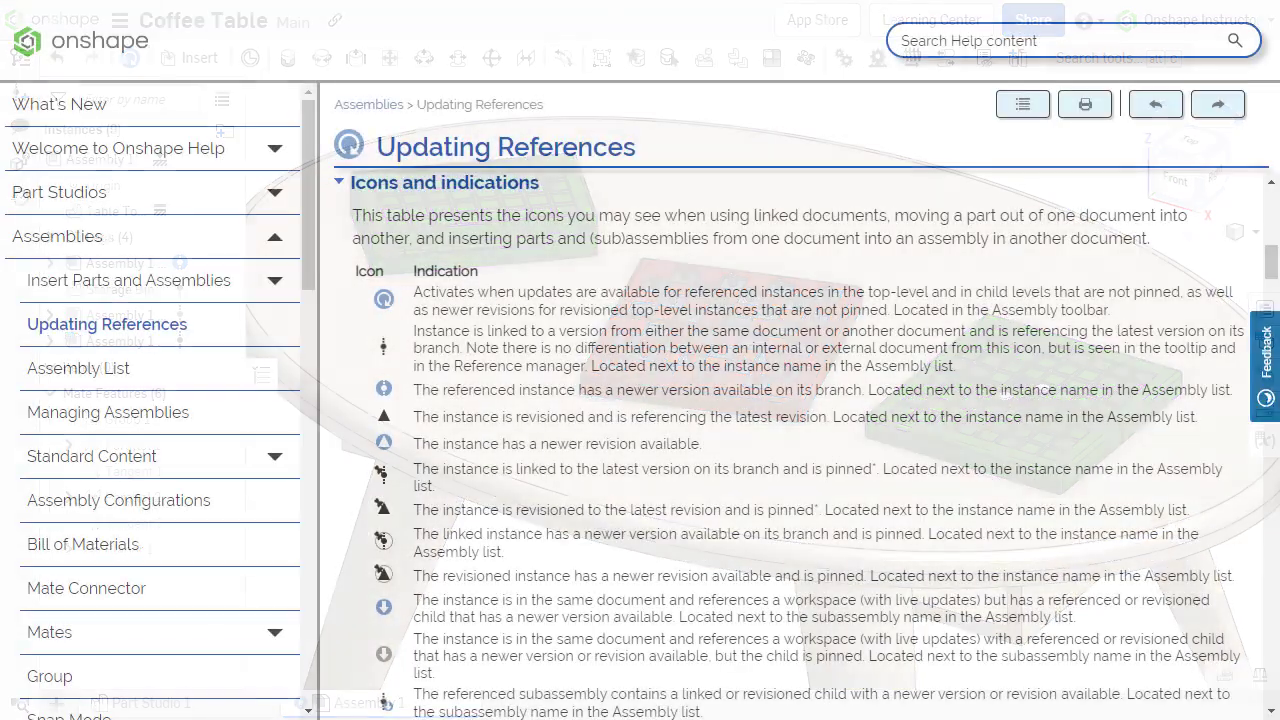
Step: Read the table of reference icons and their indications on the Updating References help page
{"action": "left_click", "coordinate": [1271, 711]}
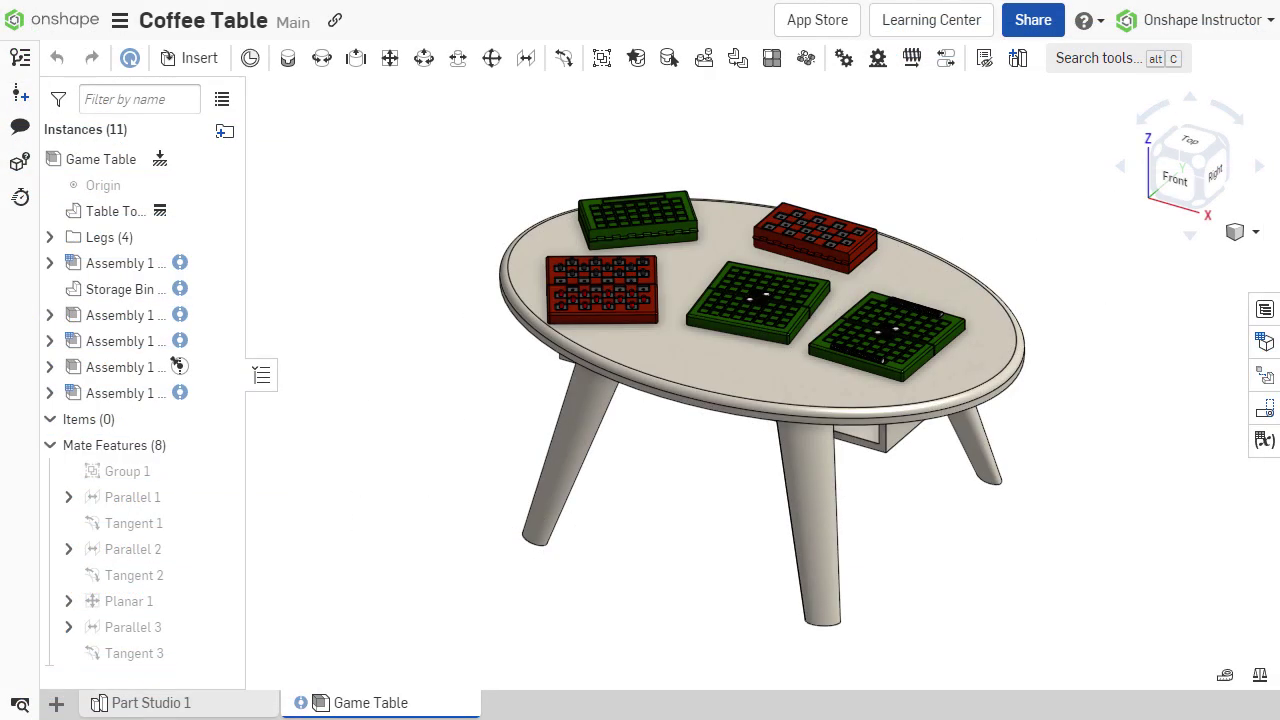
Step: Use a selective update of the Game Table's linked documents to bring the Travel Othello V1 reference to V3
{"action": "right_click", "coordinate": [463, 712]}
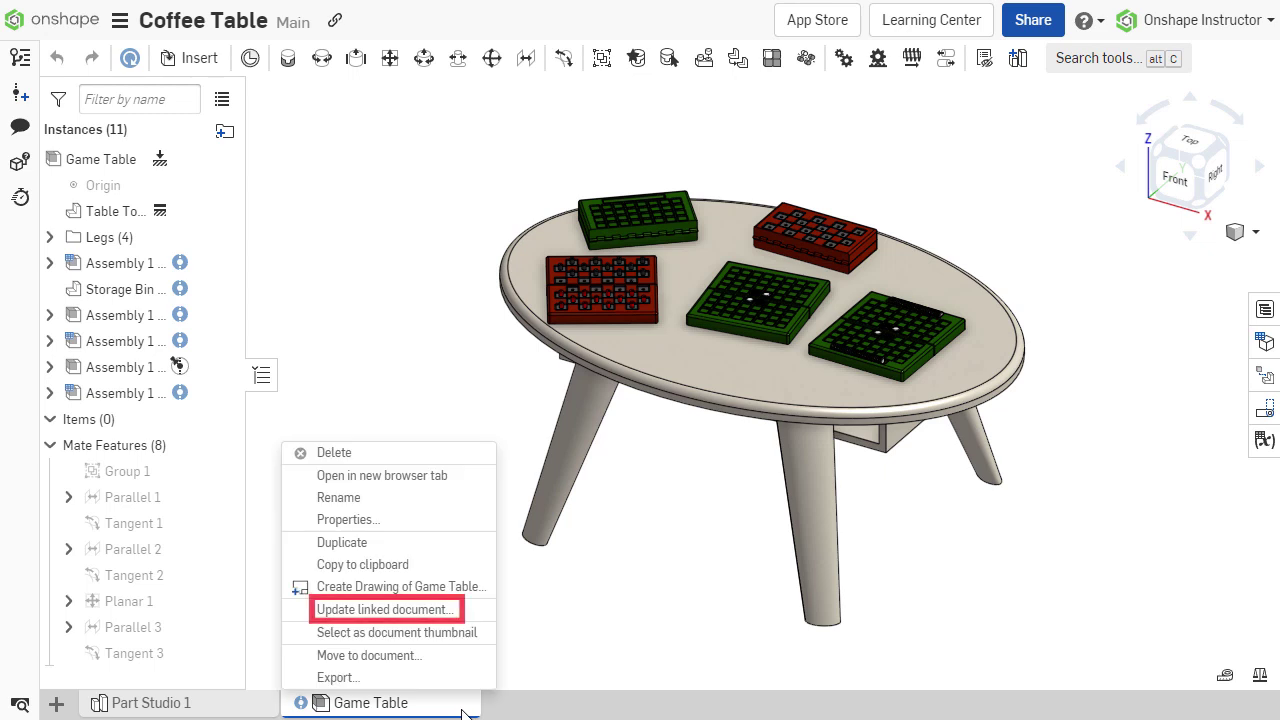
{"action": "left_click", "coordinate": [492, 614]}
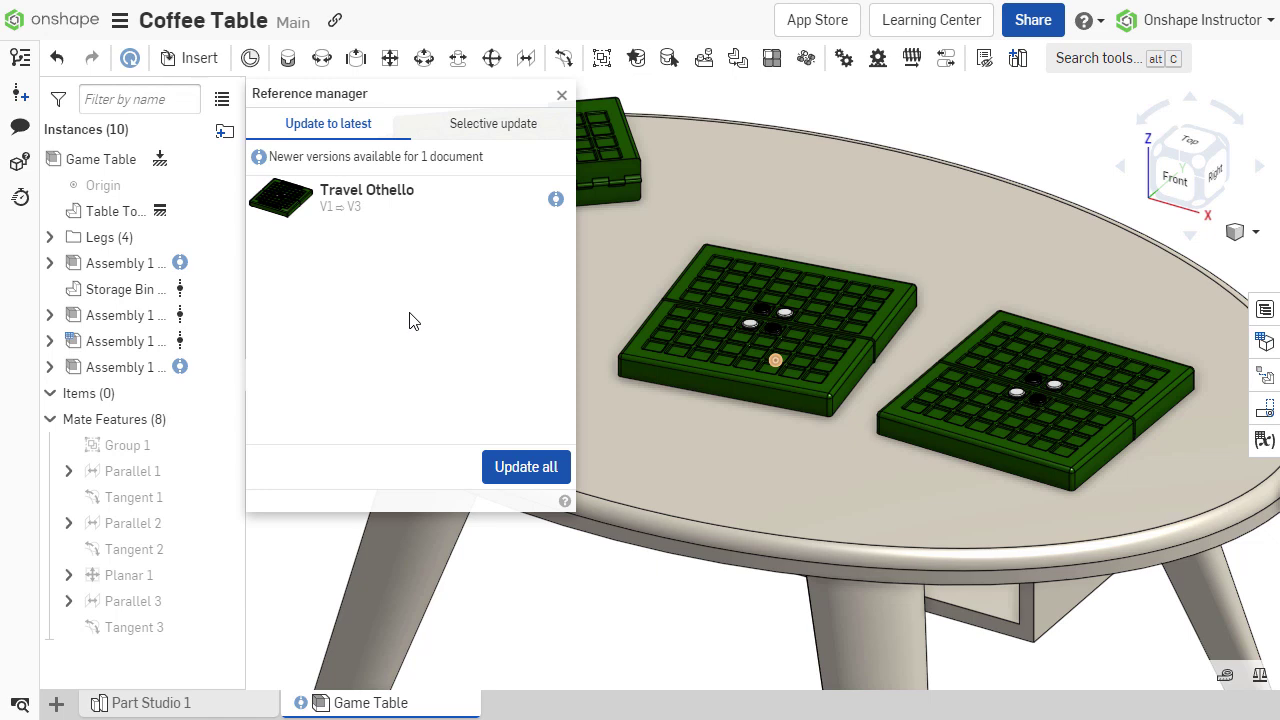
{"action": "left_click", "coordinate": [470, 130]}
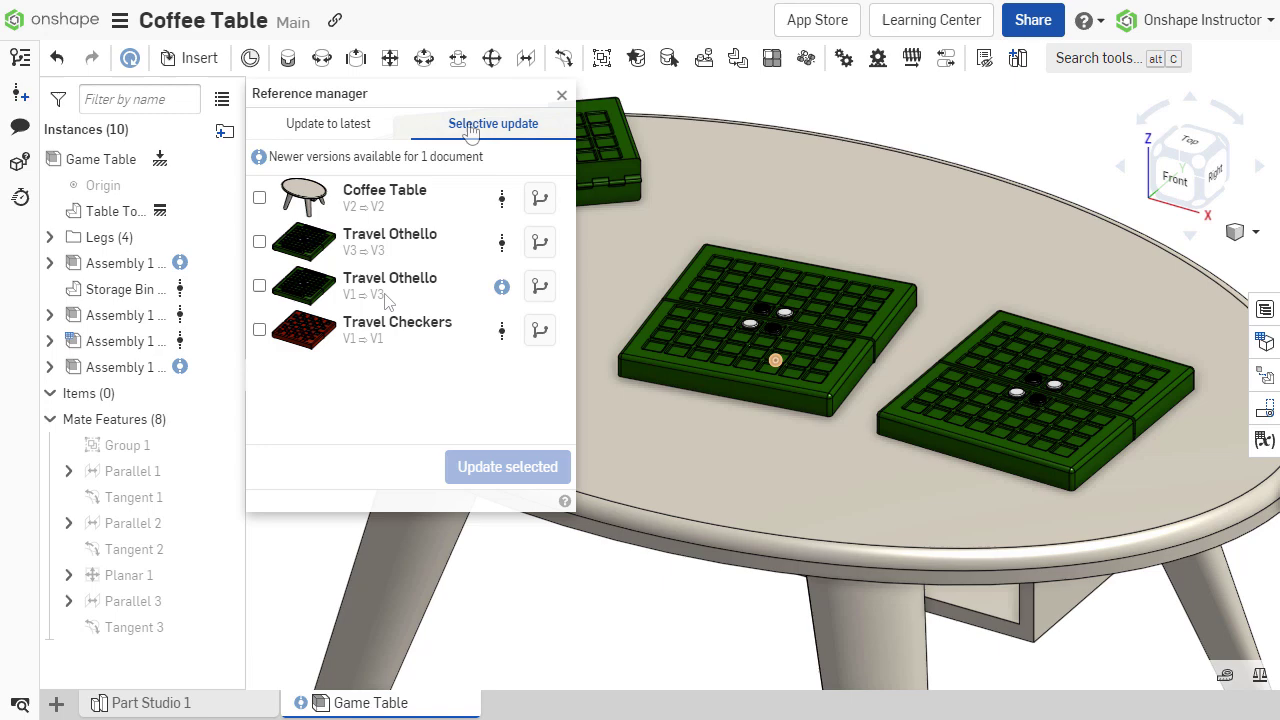
{"action": "left_click", "coordinate": [260, 287]}
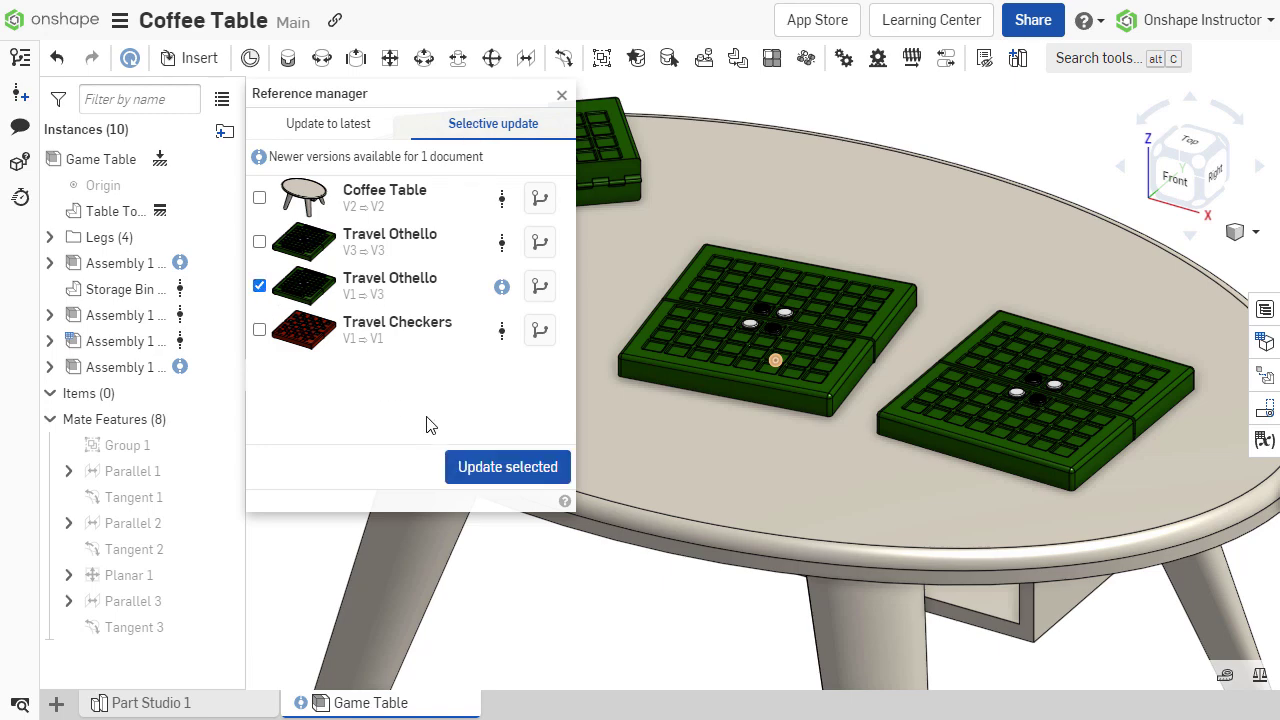
{"action": "left_click", "coordinate": [549, 482]}
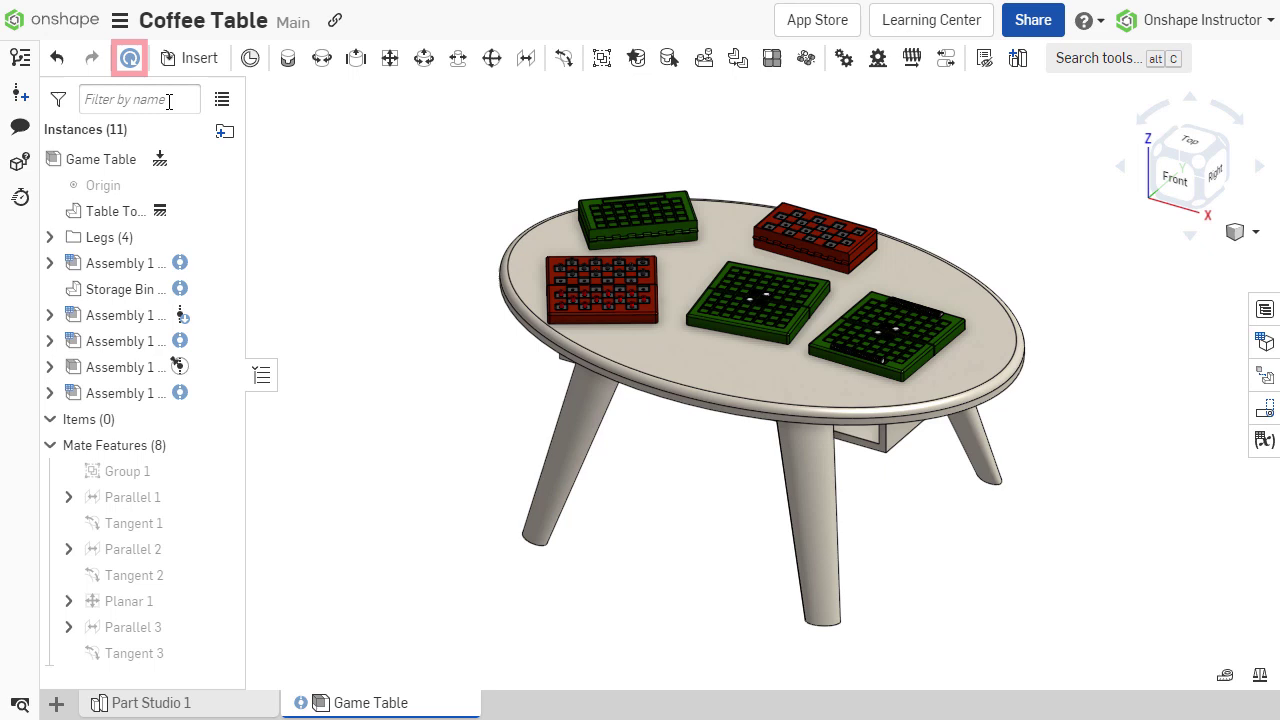
Step: Review the available reference updates for the Game Table and expand the Travel Checkers instance that needs a new version
{"action": "left_click", "coordinate": [129, 62]}
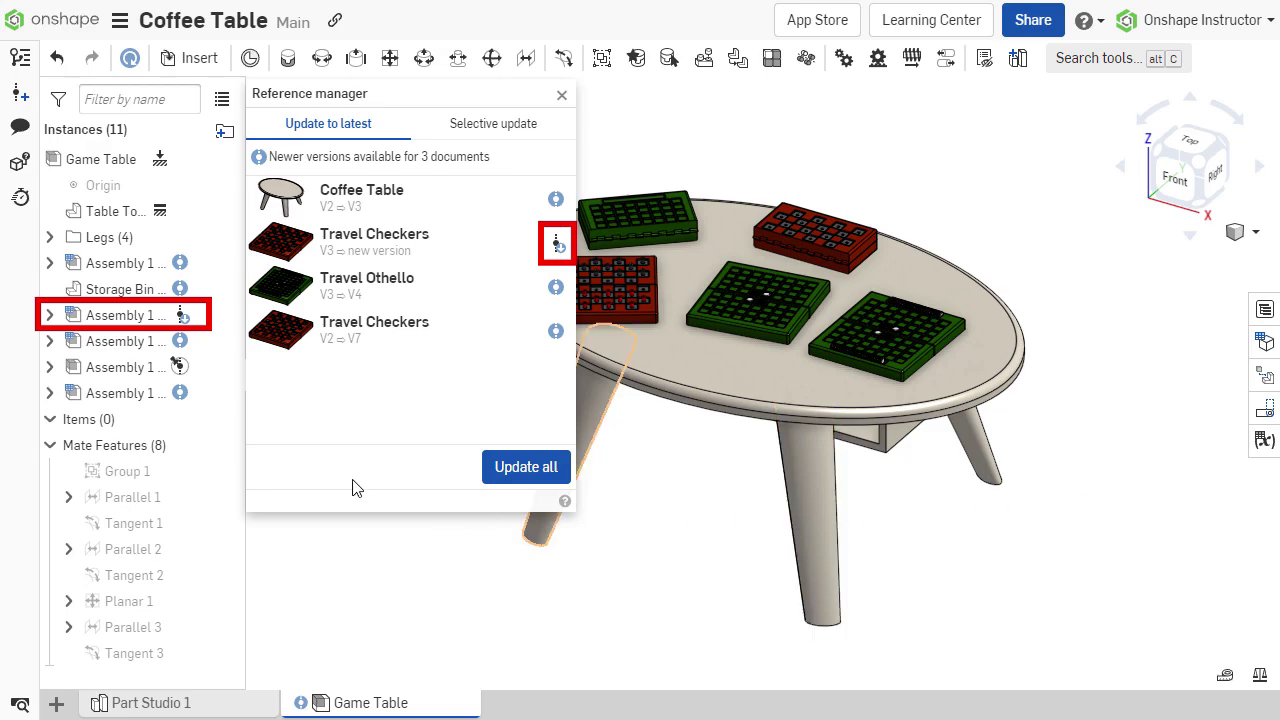
{"action": "left_click", "coordinate": [49, 316]}
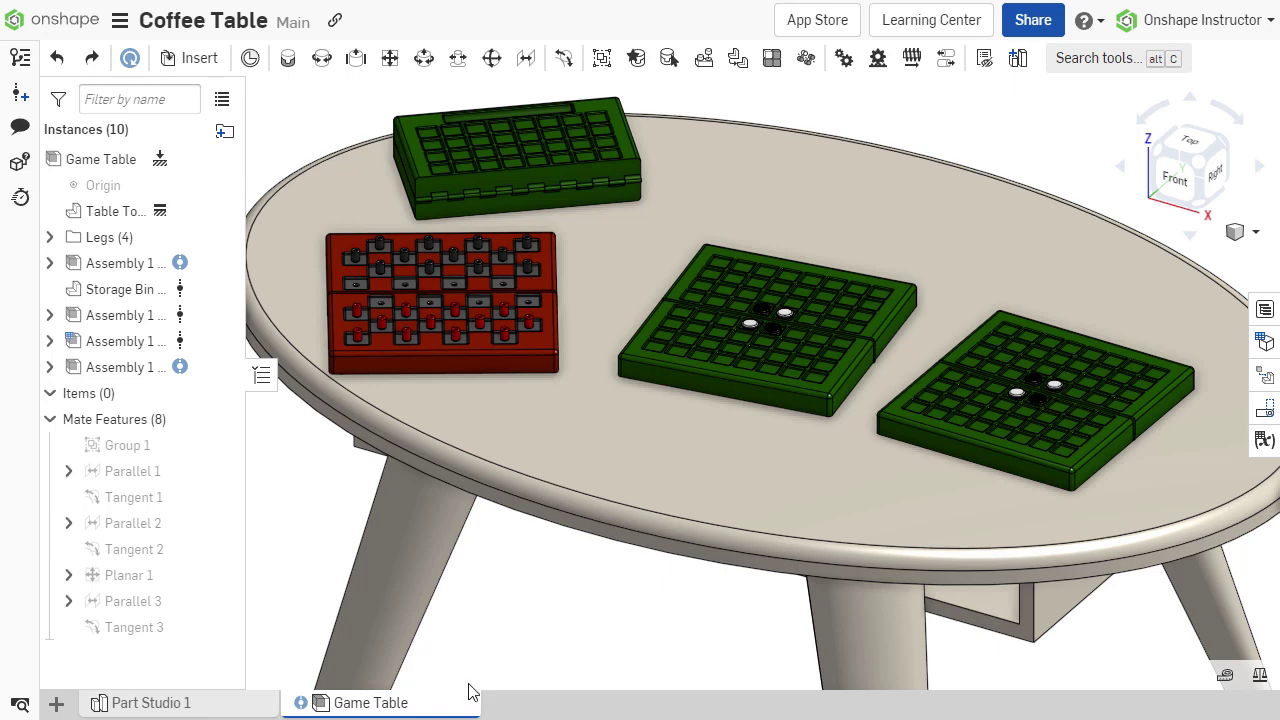
Step: Pin the reference of the middle open Travel Othello board, the last assembly instance, and open the Reference manager
{"action": "right_click", "coordinate": [131, 372]}
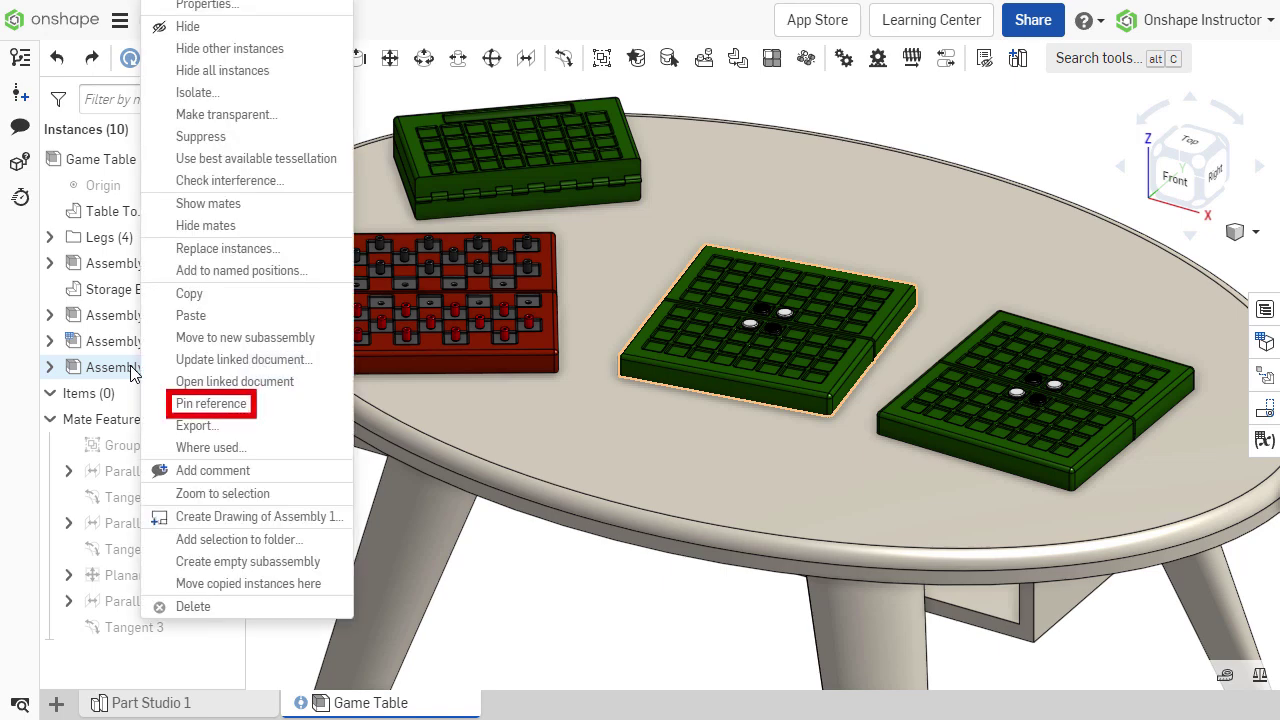
{"action": "left_click", "coordinate": [320, 410]}
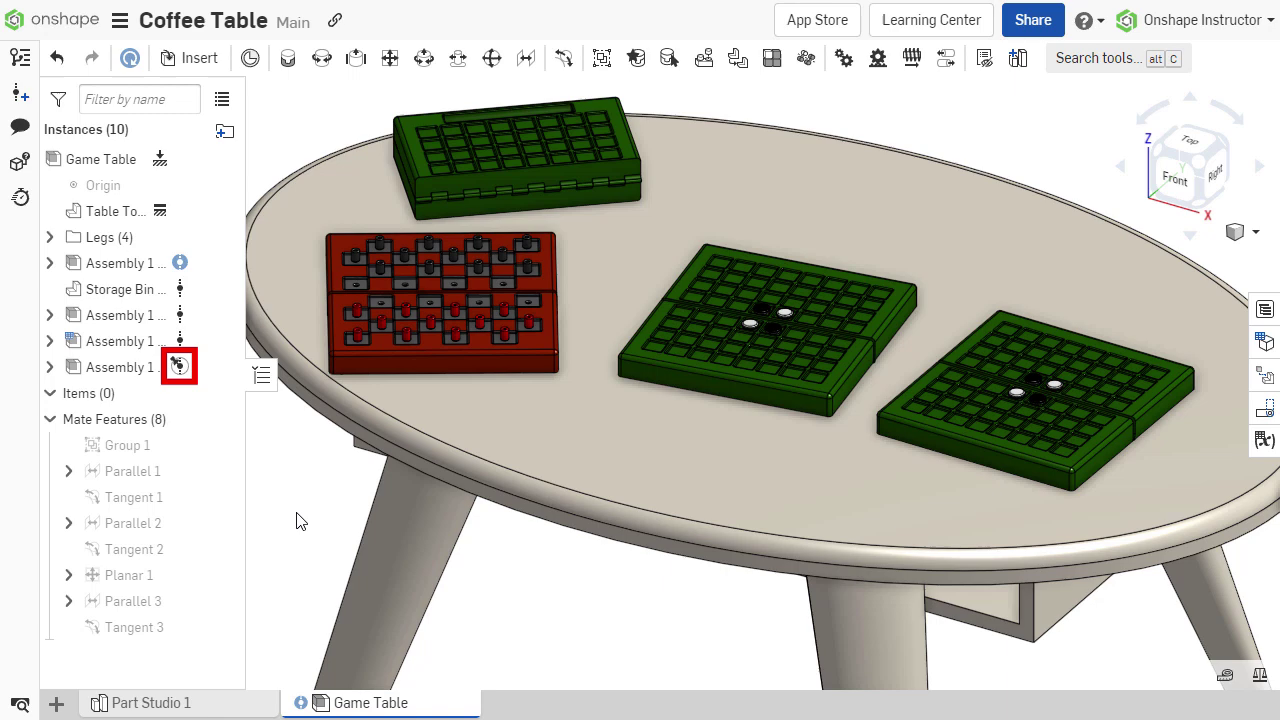
{"action": "left_click", "coordinate": [129, 58]}
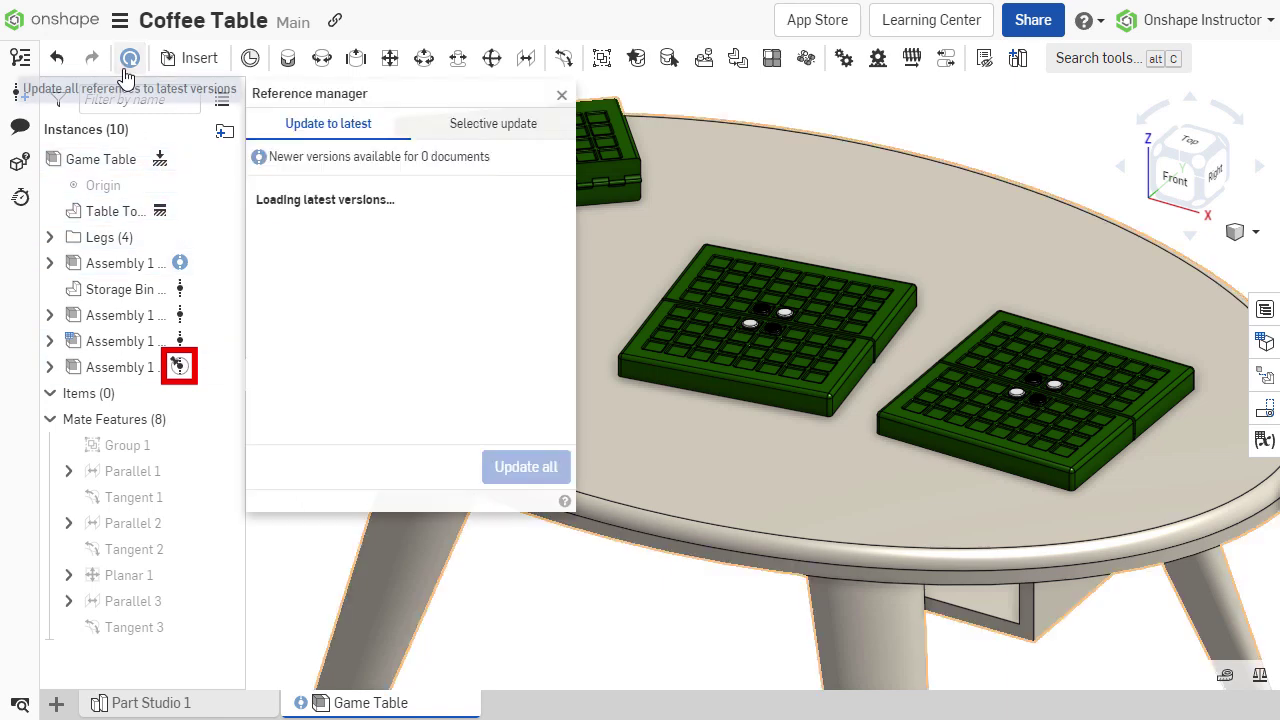
Step: Update all unpinned references in the Game Table to the latest version, bringing Travel Othello to V3
{"action": "left_click", "coordinate": [527, 468]}
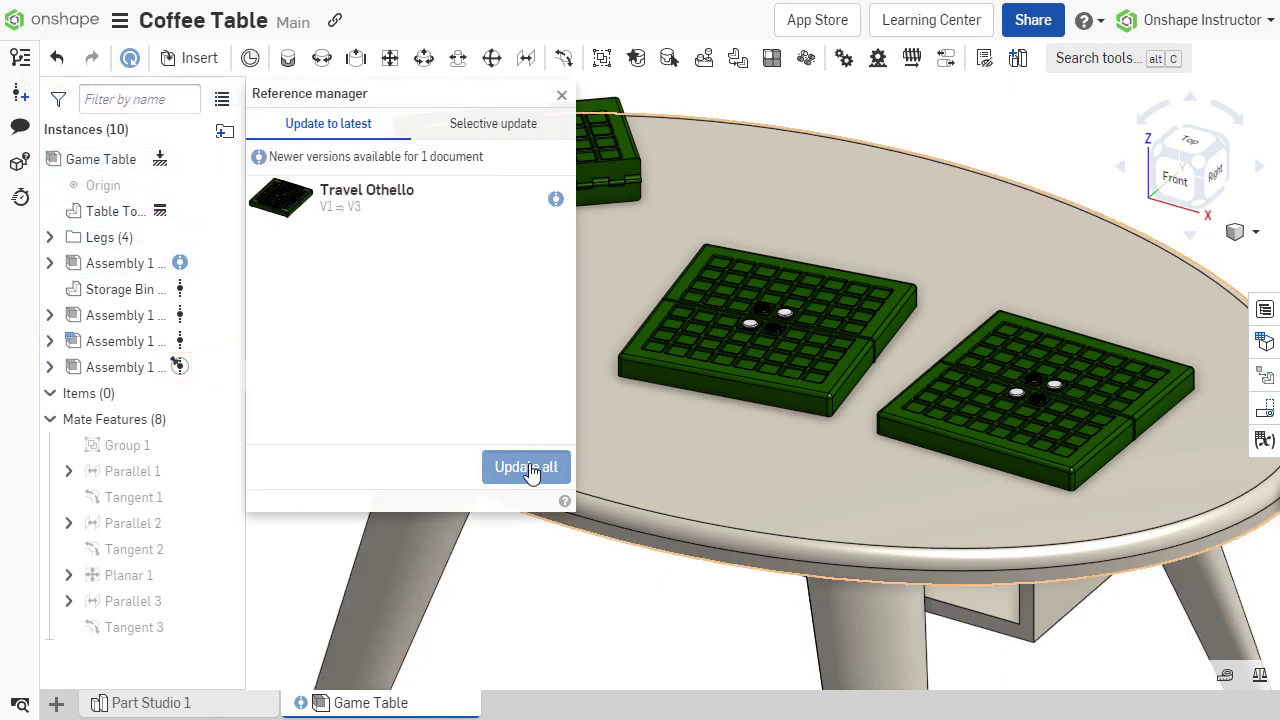
{"action": "left_click", "coordinate": [527, 468]}
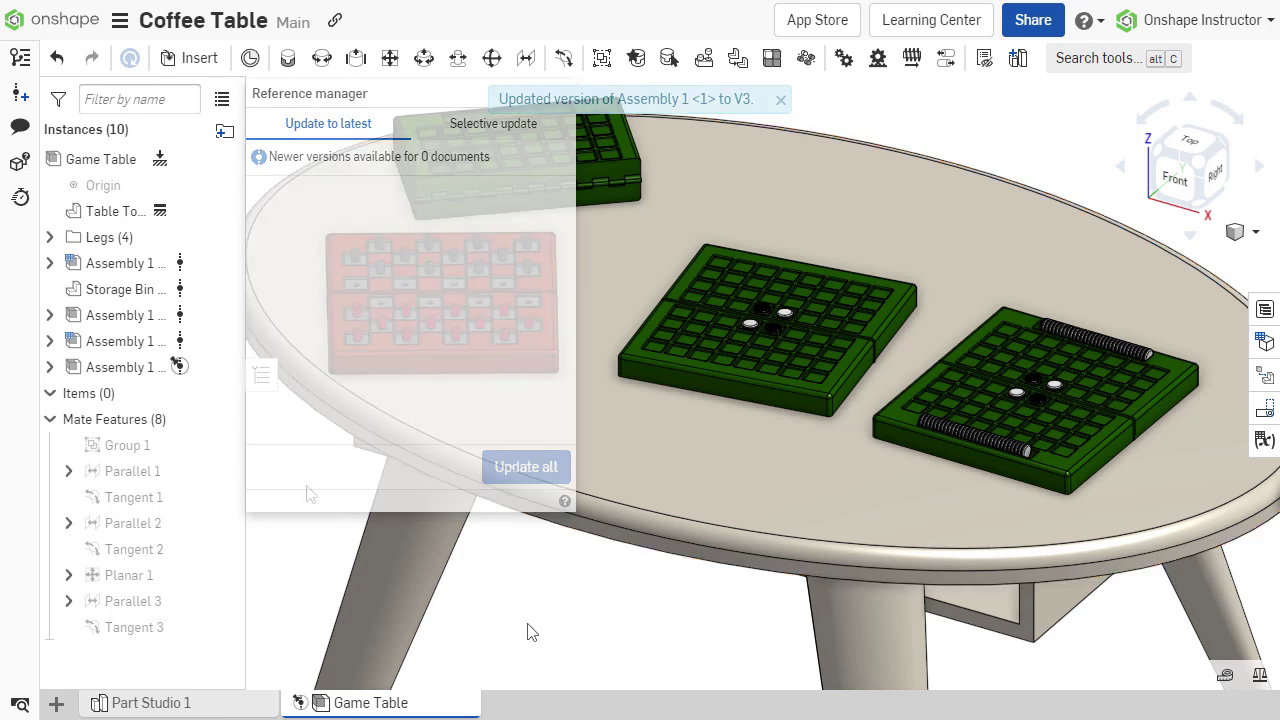
Step: Unpin the reference of the middle open Travel Othello board and update it to V3
{"action": "right_click", "coordinate": [133, 372]}
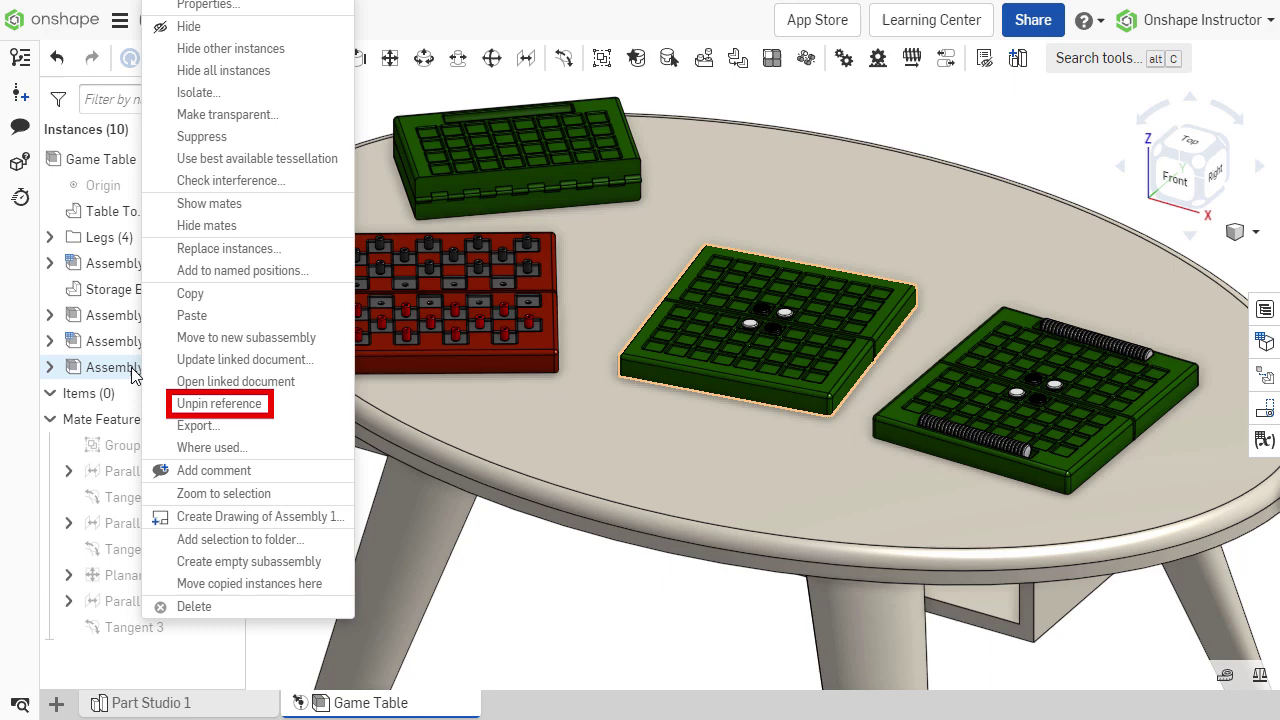
{"action": "left_click", "coordinate": [251, 403]}
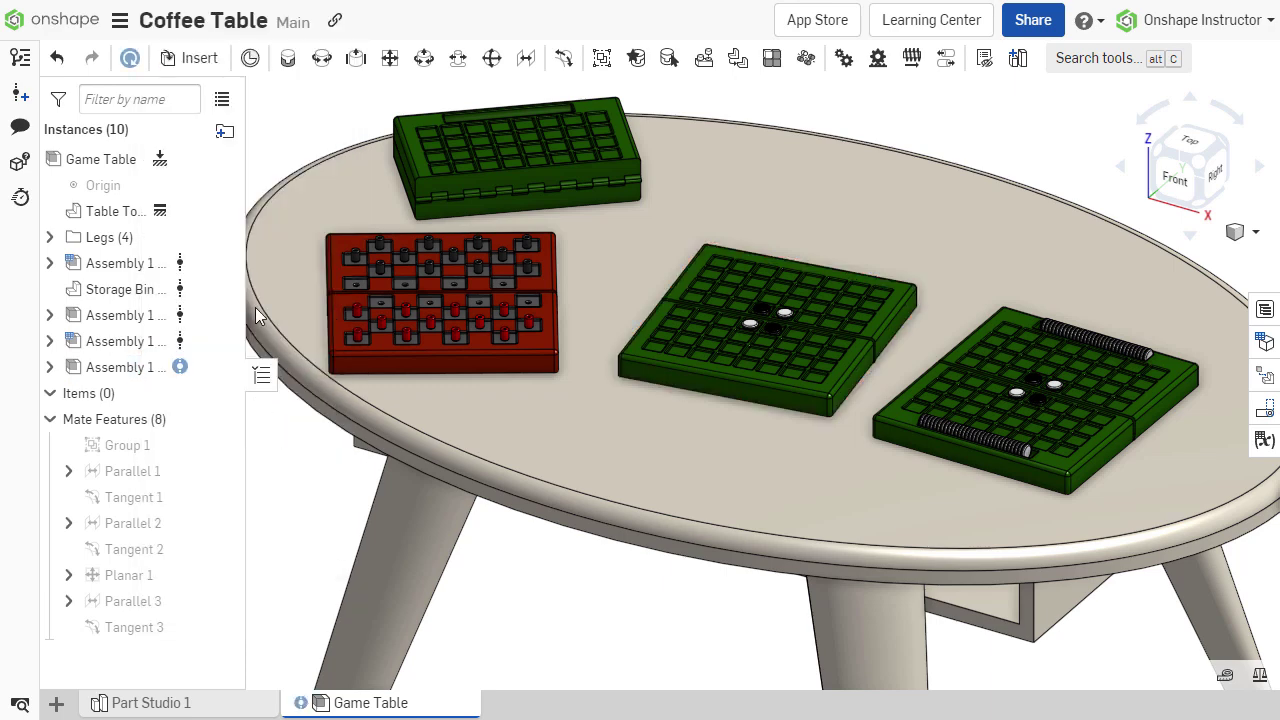
{"action": "left_click", "coordinate": [129, 58]}
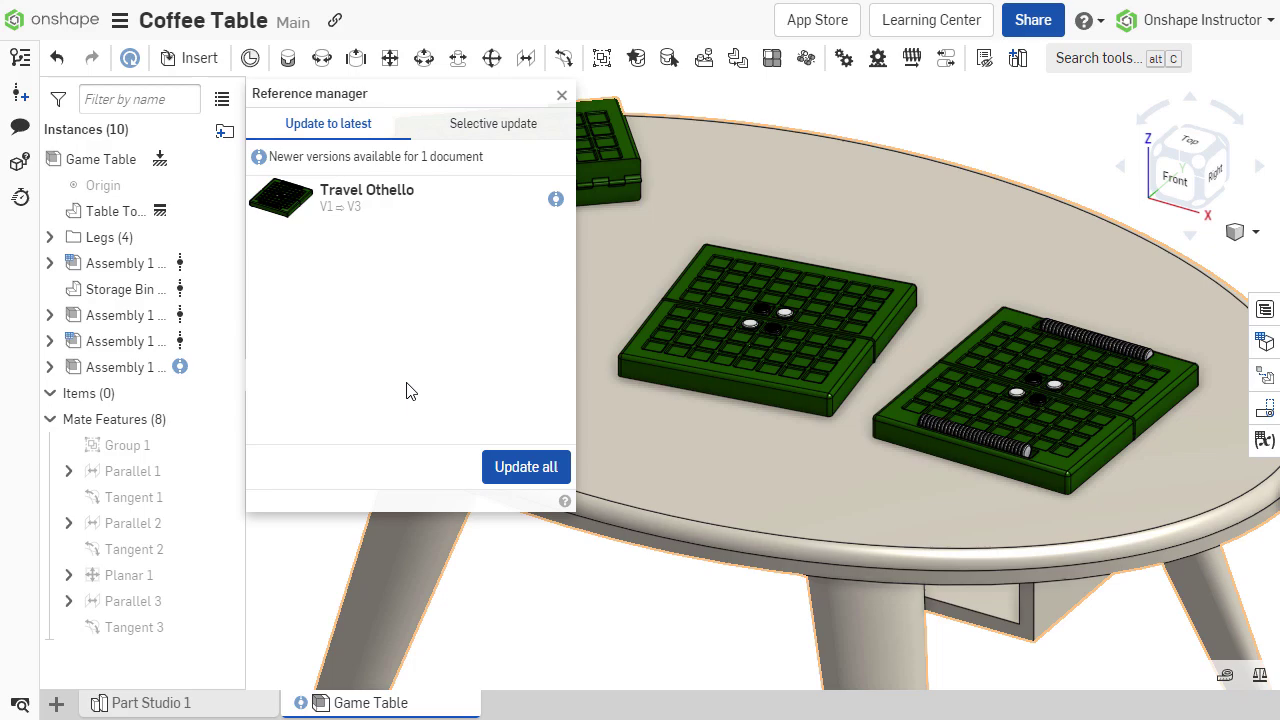
{"action": "left_click", "coordinate": [514, 466]}
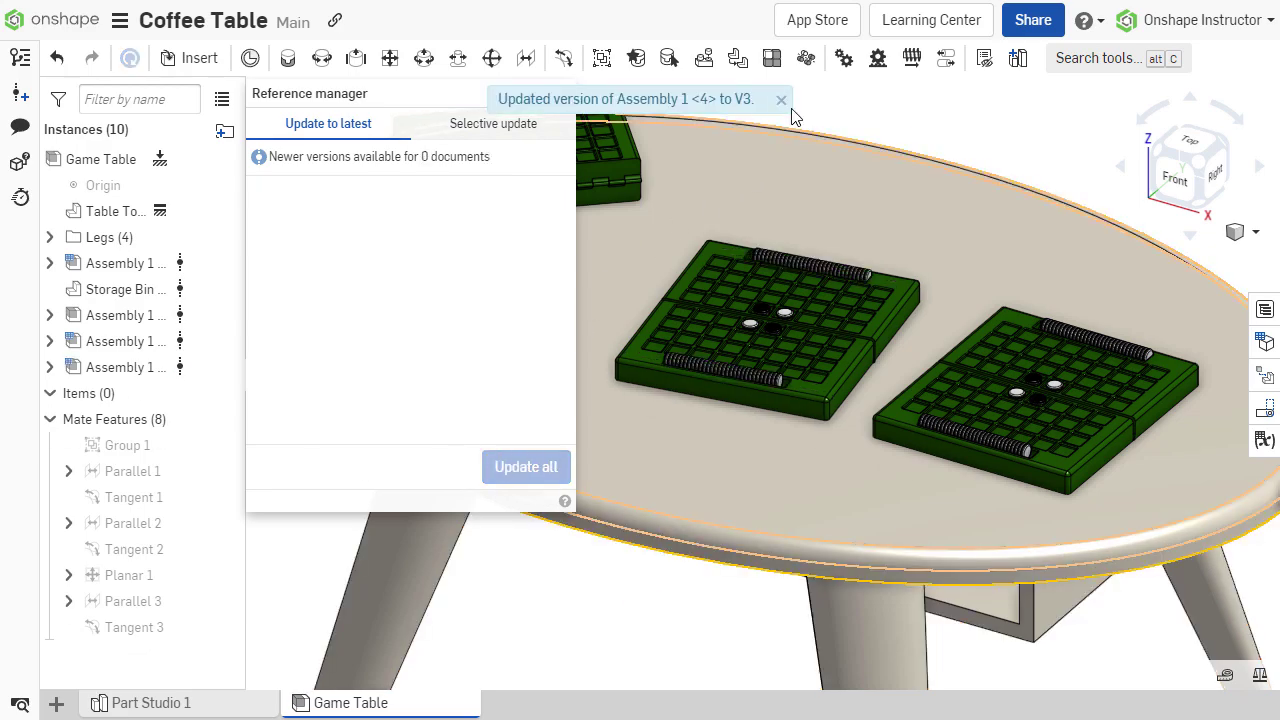
Step: Update only the newly added Travel Checkers board, the last assembly instance, to V2 and close the Reference manager
{"action": "left_click", "coordinate": [180, 393]}
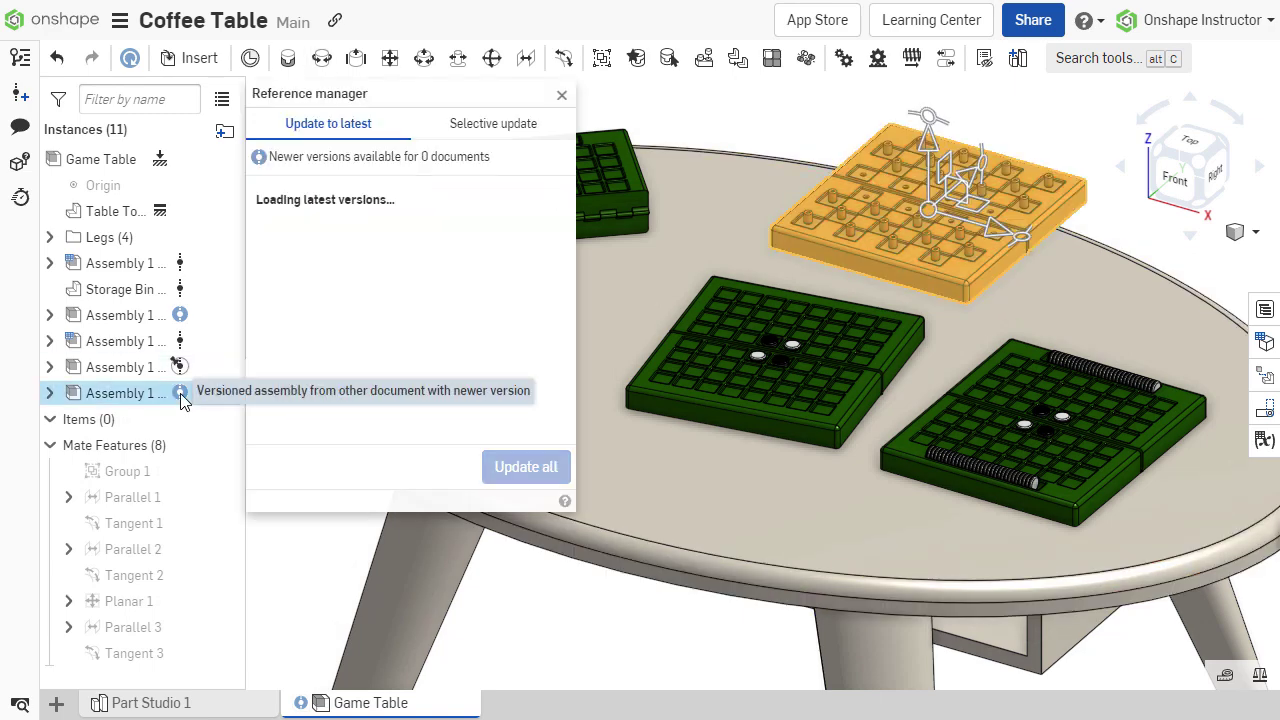
{"action": "left_click", "coordinate": [518, 472]}
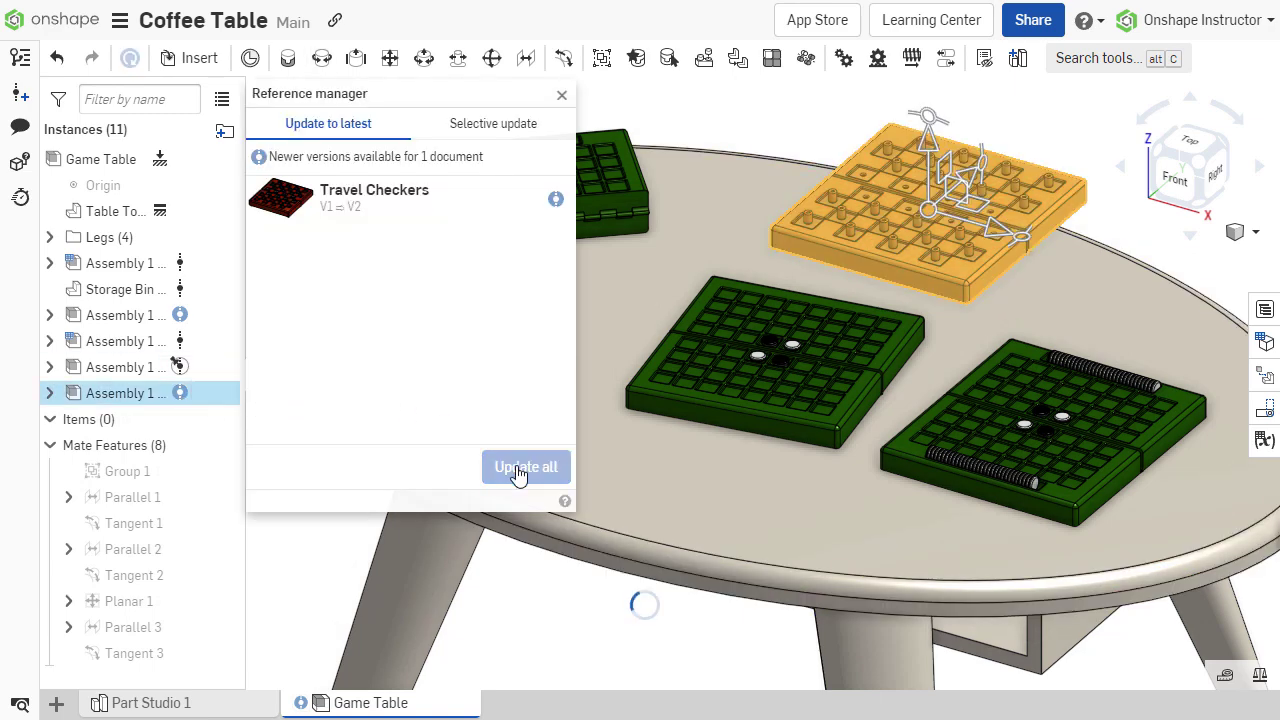
{"action": "left_click", "coordinate": [781, 99]}
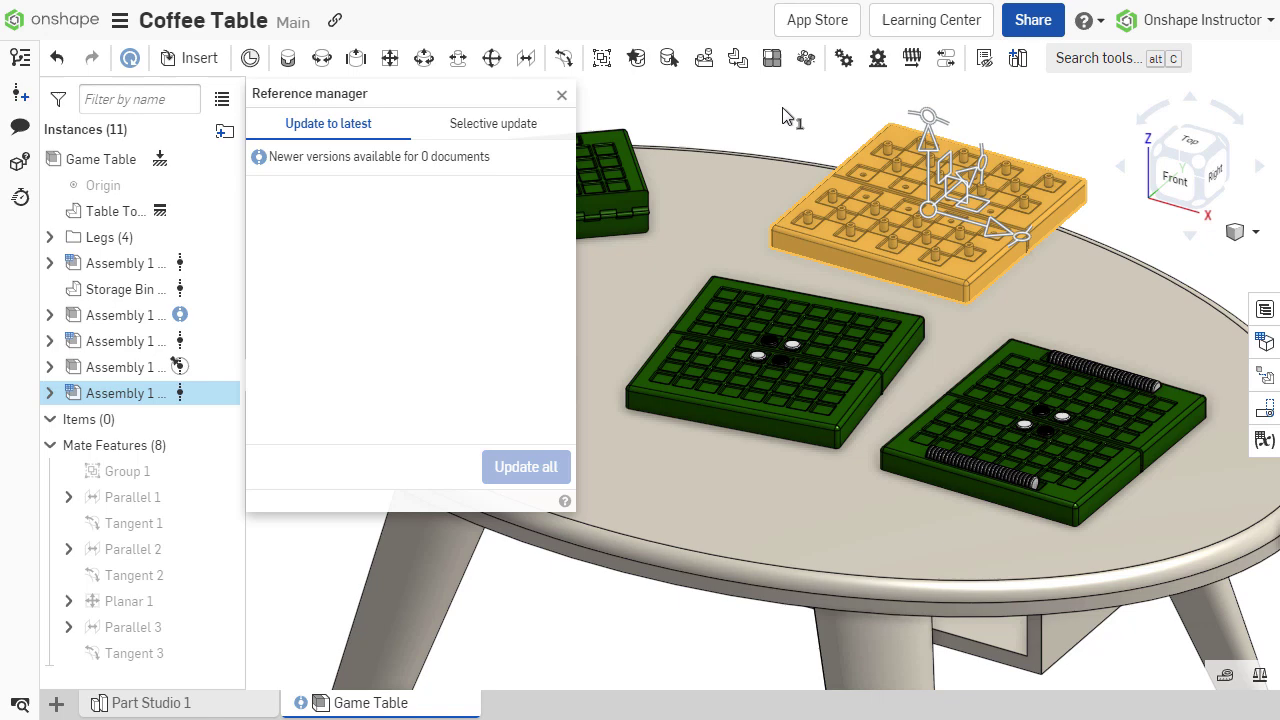
{"action": "left_click", "coordinate": [562, 93]}
Step: Change the new Travel Checkers board to its closed configuration and move it slightly inward on the tabletop
{"action": "right_click", "coordinate": [143, 400]}
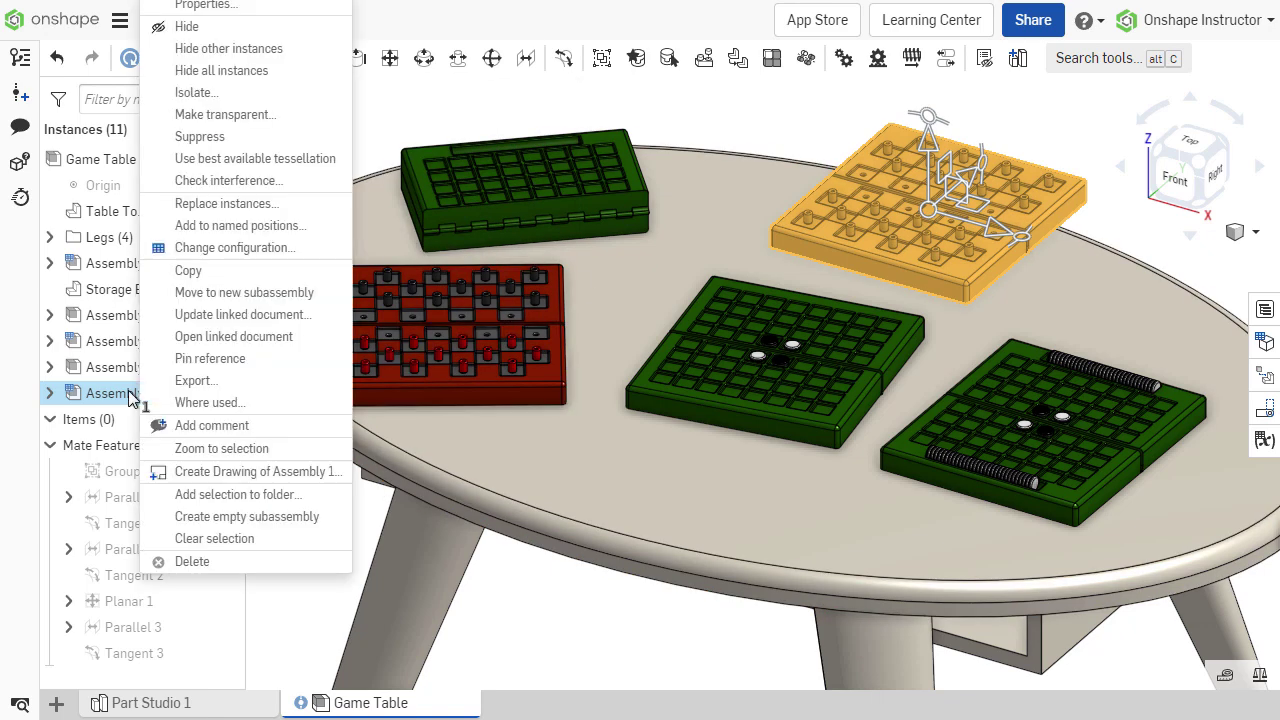
{"action": "left_click", "coordinate": [316, 258]}
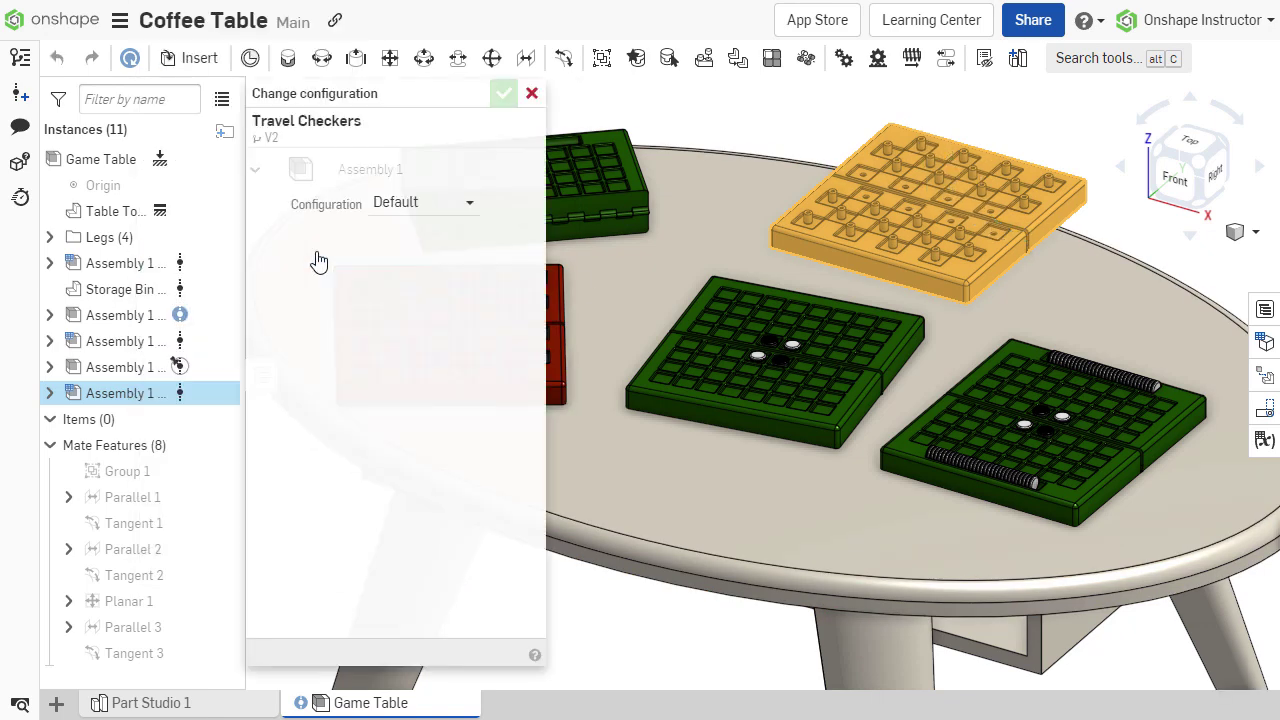
{"action": "left_click", "coordinate": [411, 204]}
{"action": "left_click", "coordinate": [503, 93]}
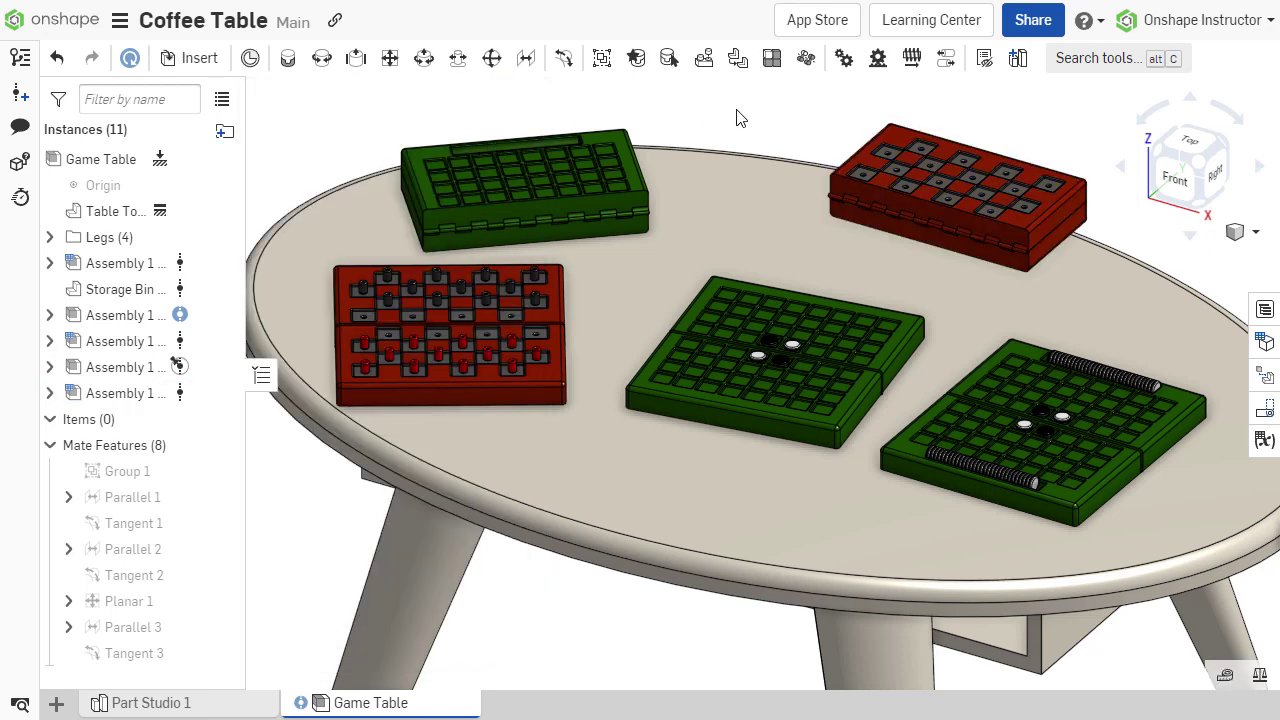
{"action": "left_click_drag", "start_coordinate": [890, 229], "coordinate": [829, 264]}
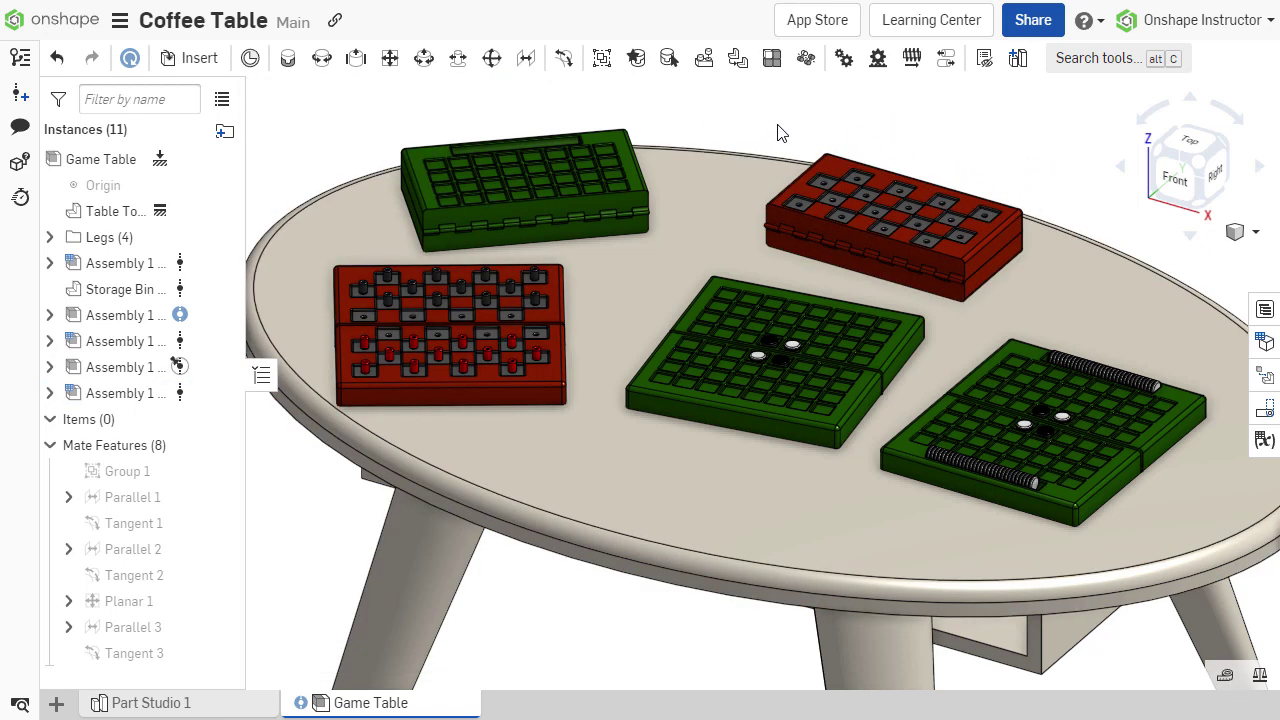